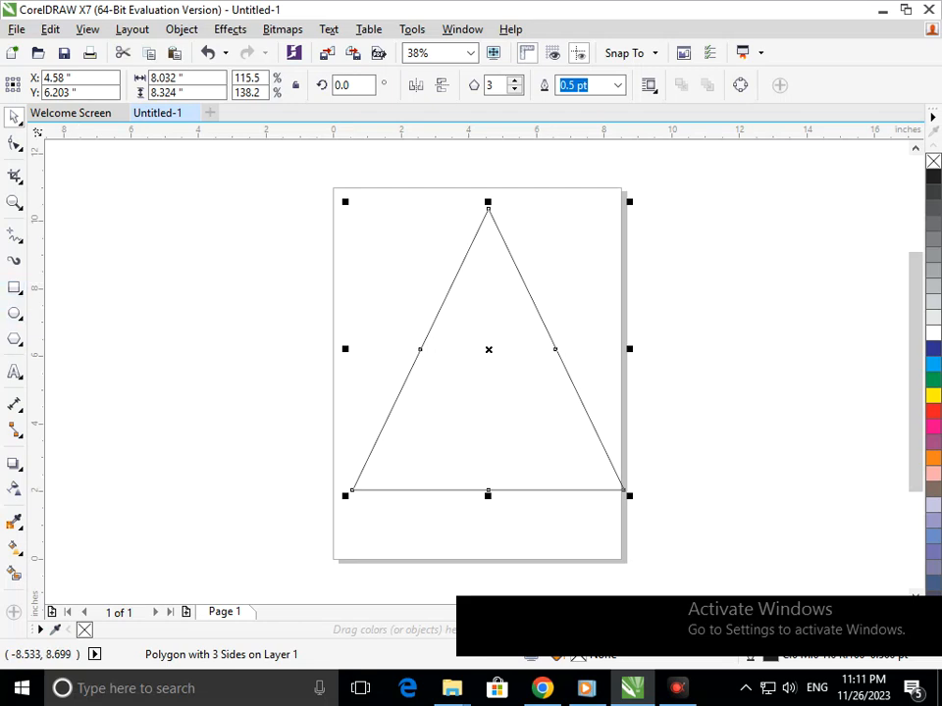
- Draw a circle about 5.67 inches in diameter overlapping the triangle's right side and shift it up and left past the apex
{"action": "key", "text": "F7"}
{"action": "left_click_drag", "start_coordinate": [487, 208], "coordinate": [682, 402]}
{"action": "left_click", "coordinate": [113, 257]}
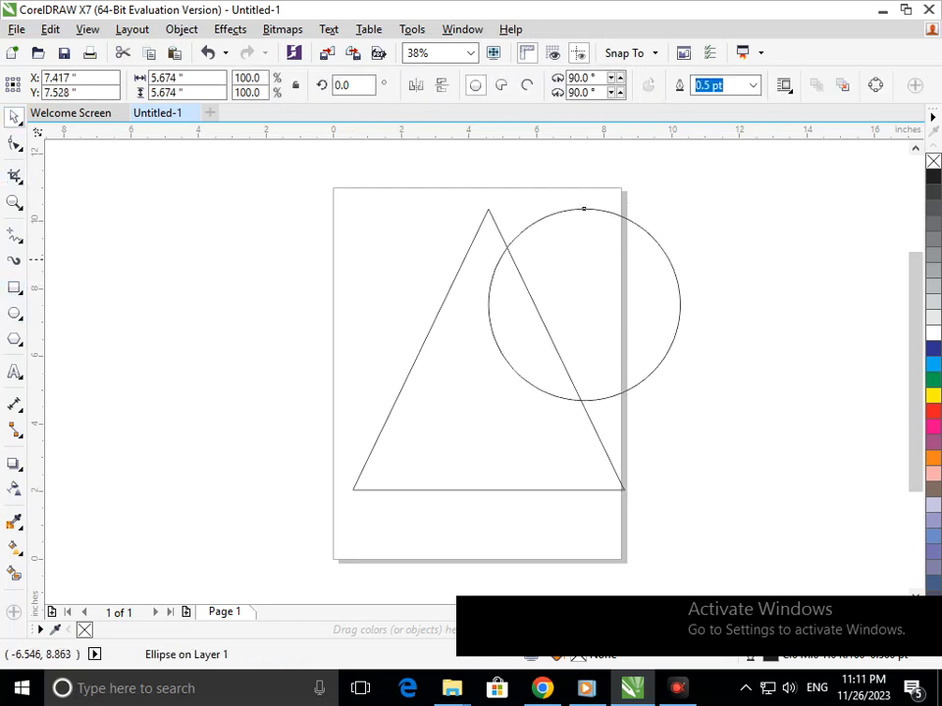
{"action": "left_click", "coordinate": [14, 116]}
{"action": "left_click_drag", "start_coordinate": [547, 224], "coordinate": [524, 176]}
- Delete the circle's arc outside the triangle and the triangle's edge inside the circle, using virtual segment deletion
{"action": "left_click", "coordinate": [15, 175]}
{"action": "left_click", "coordinate": [112, 216]}
{"action": "left_click", "coordinate": [640, 189]}
{"action": "left_click", "coordinate": [539, 314]}
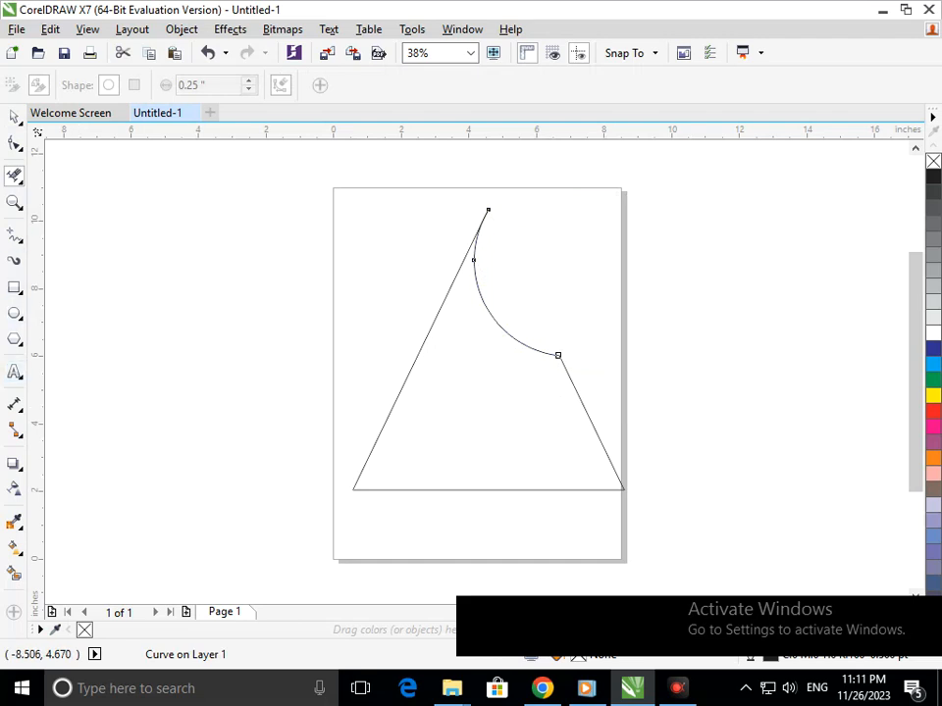
- Draw a horizontal line about 9.75 inches long across the triangle just above its base and trim the ends outside the triangle
{"action": "left_click", "coordinate": [15, 235]}
{"action": "left_click", "coordinate": [78, 252]}
{"action": "left_click_drag", "start_coordinate": [348, 460], "coordinate": [677, 460]}
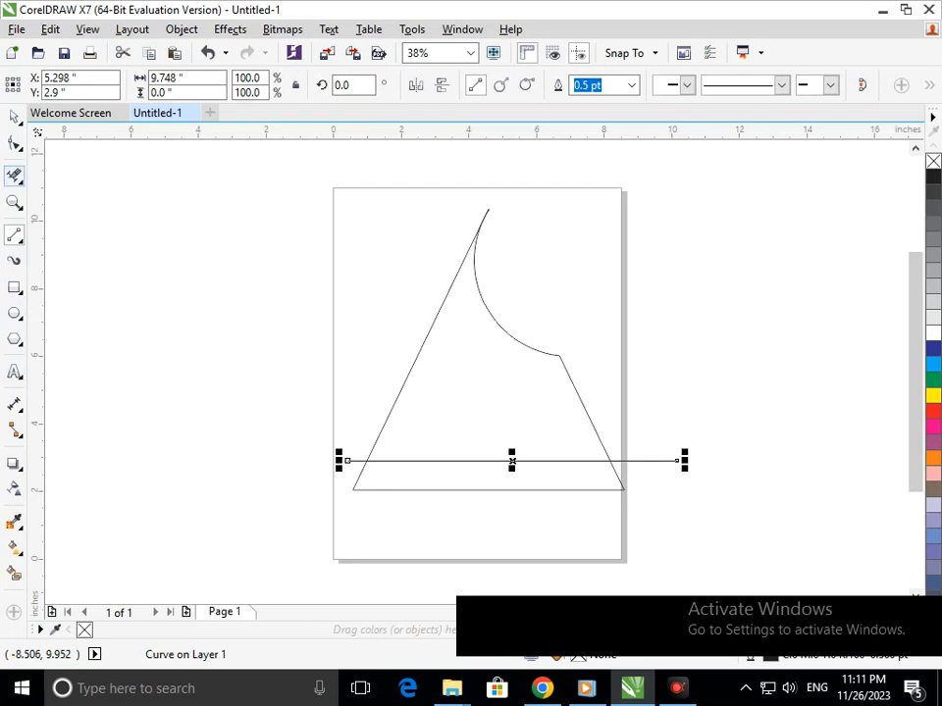
{"action": "left_click", "coordinate": [15, 175]}
{"action": "left_click", "coordinate": [645, 460]}
{"action": "left_click", "coordinate": [349, 460]}
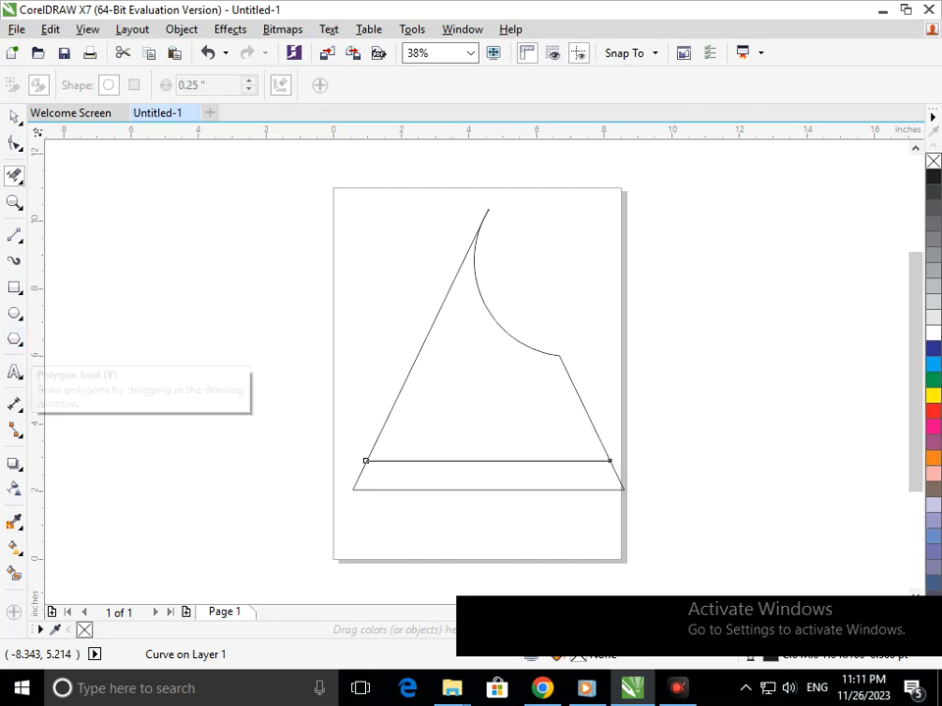
- Draw a polygon beside the page, to the left of the triangle, and set it to 8 sides
{"action": "left_click", "coordinate": [17, 342]}
{"action": "left_click", "coordinate": [67, 337]}
{"action": "left_click_drag", "start_coordinate": [95, 238], "coordinate": [288, 472]}
{"action": "left_click", "coordinate": [490, 85]}
{"action": "type", "text": "8"}
{"action": "key", "text": "Return"}
- Reshape the polygon's nodes into a slanted eight-pointed star and bow one edge of each point outward to form a pinwheel
{"action": "key", "text": "F10"}
{"action": "left_click_drag", "start_coordinate": [167, 256], "coordinate": [202, 305]}
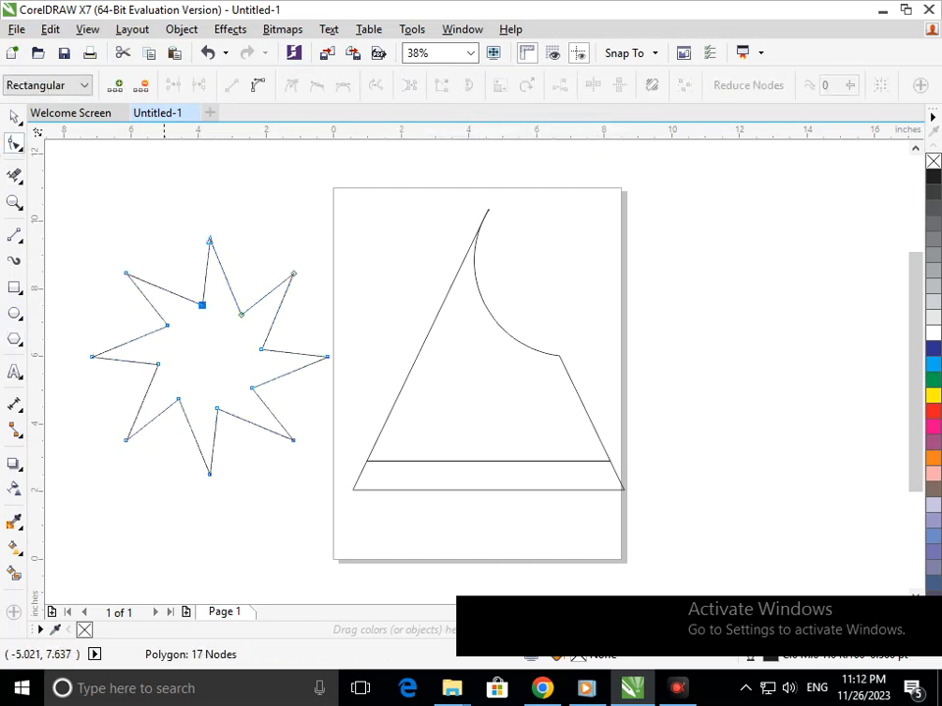
{"action": "left_click", "coordinate": [173, 291]}
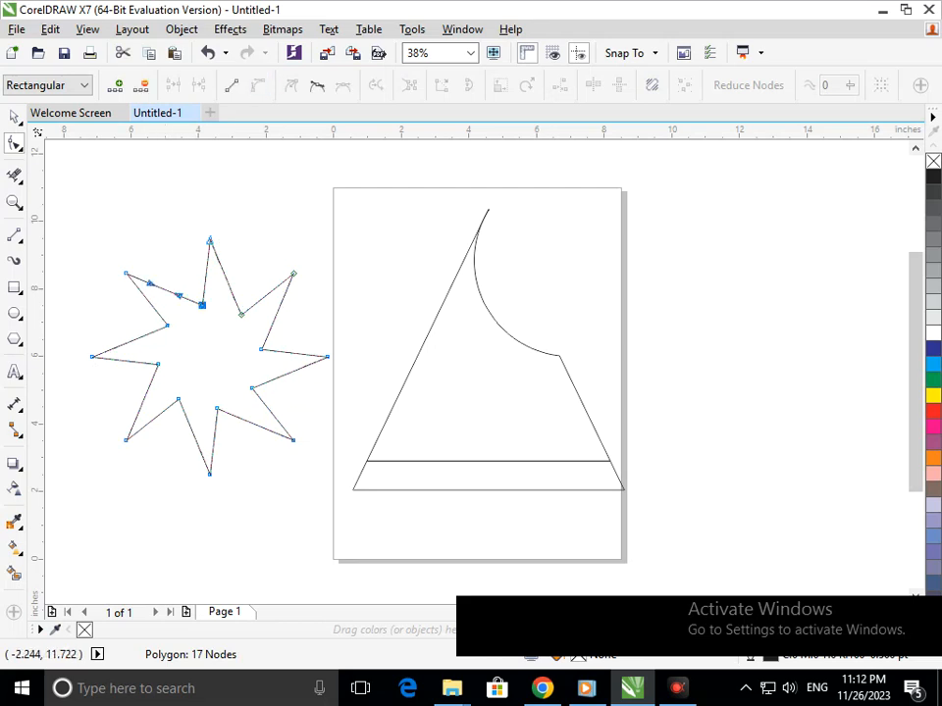
{"action": "left_click_drag", "start_coordinate": [173, 291], "coordinate": [187, 272]}
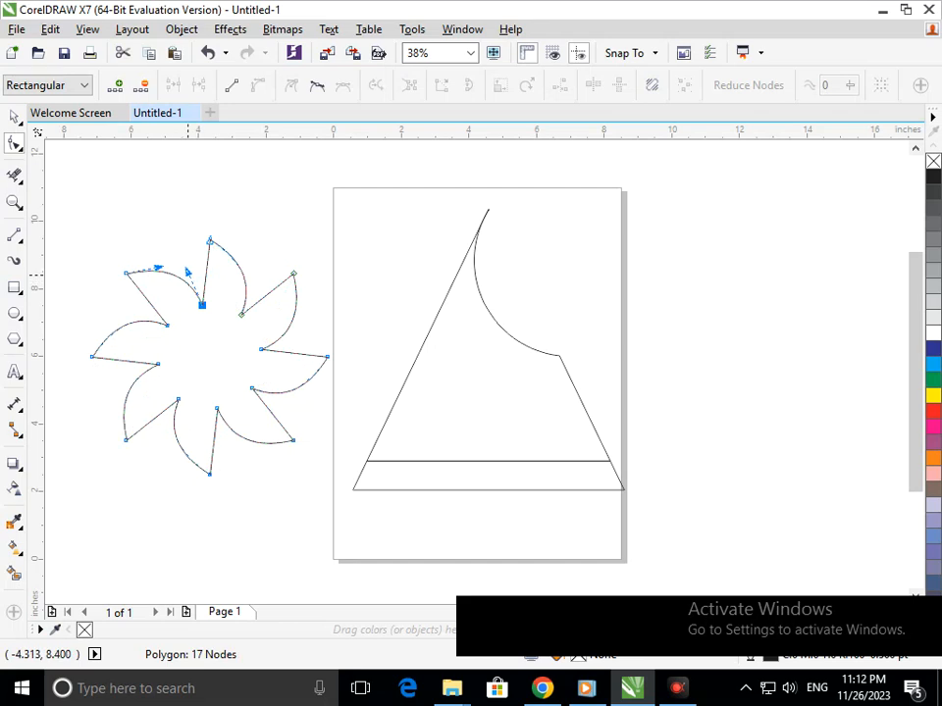
{"action": "left_click_drag", "start_coordinate": [187, 273], "coordinate": [183, 285]}
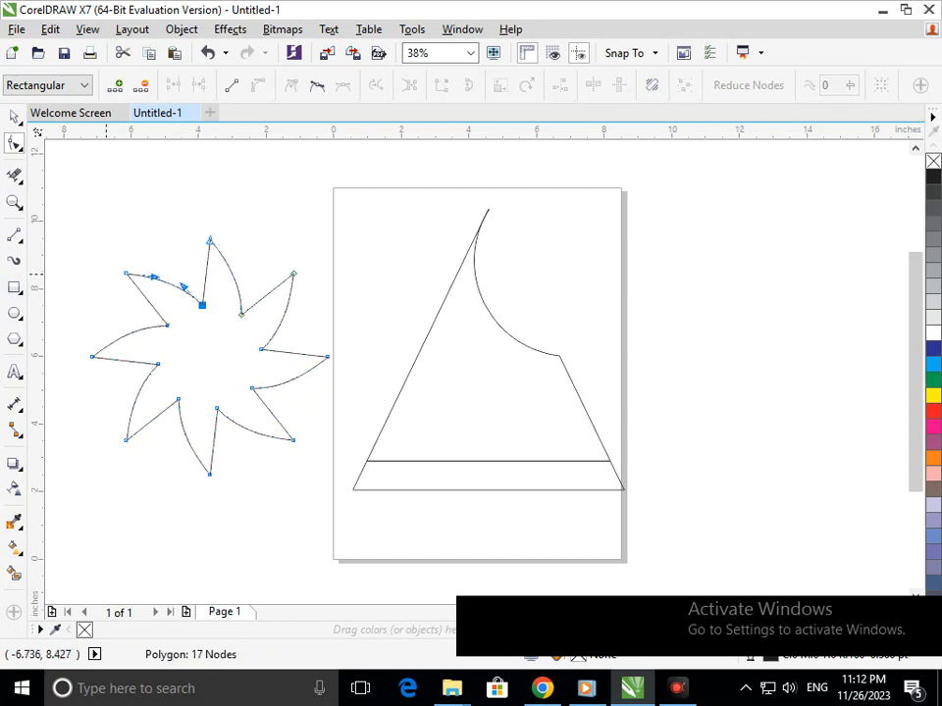
{"action": "mouse_move", "coordinate": [183, 286]}
{"action": "left_mouse_down"}
{"action": "mouse_move", "coordinate": [185, 269]}
{"action": "mouse_move", "coordinate": [183, 278]}
{"action": "left_mouse_up"}
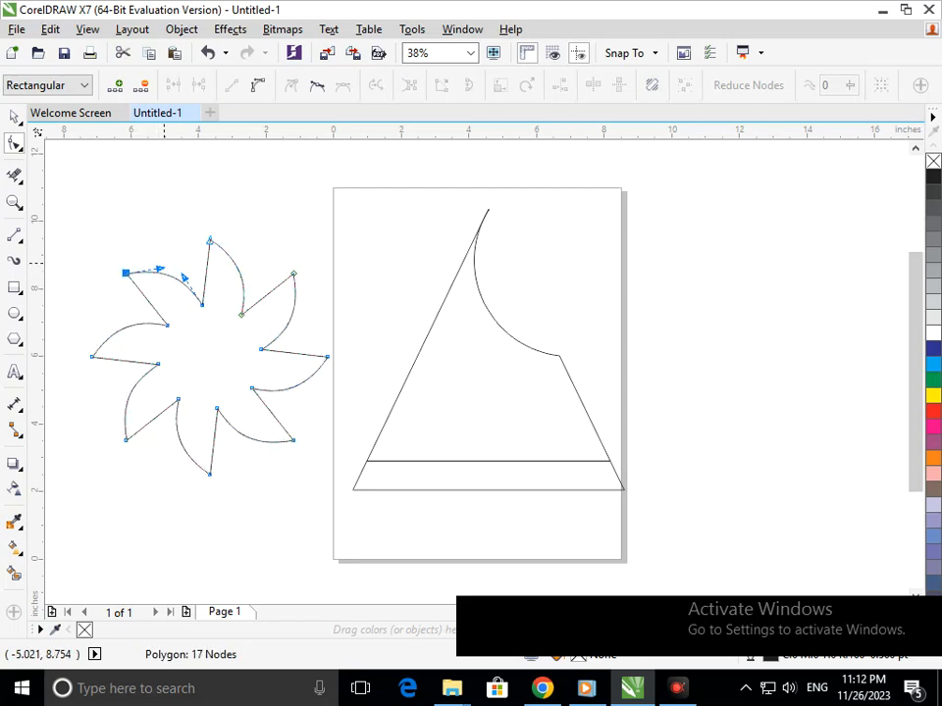
{"action": "left_click_drag", "start_coordinate": [170, 276], "coordinate": [171, 282]}
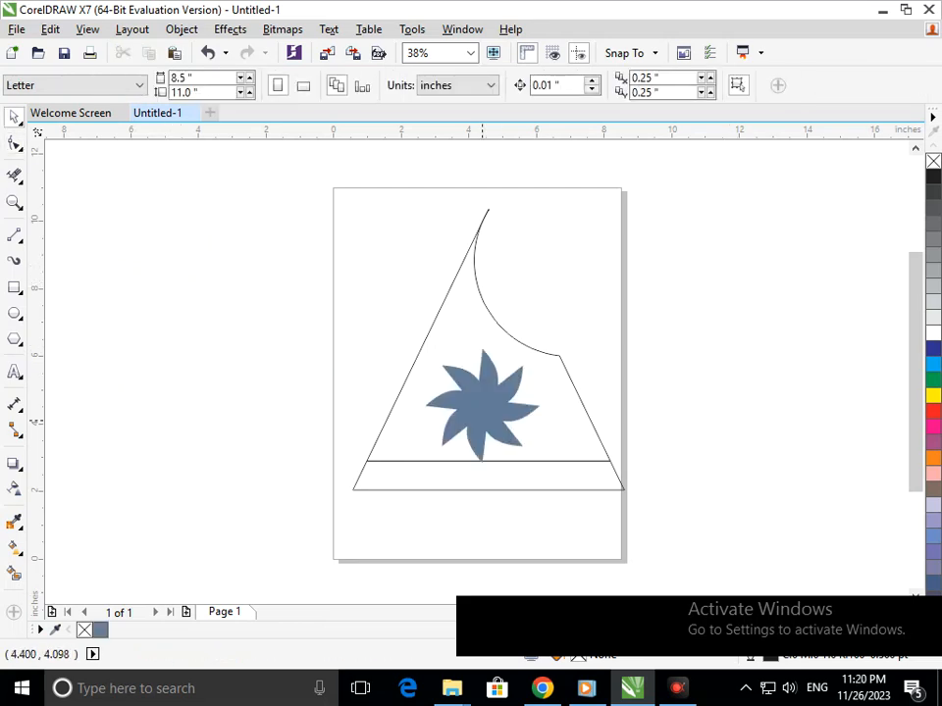
- Move the slate-blue pinwheel slightly up and to the right inside the triangle
{"action": "left_click", "coordinate": [482, 419]}
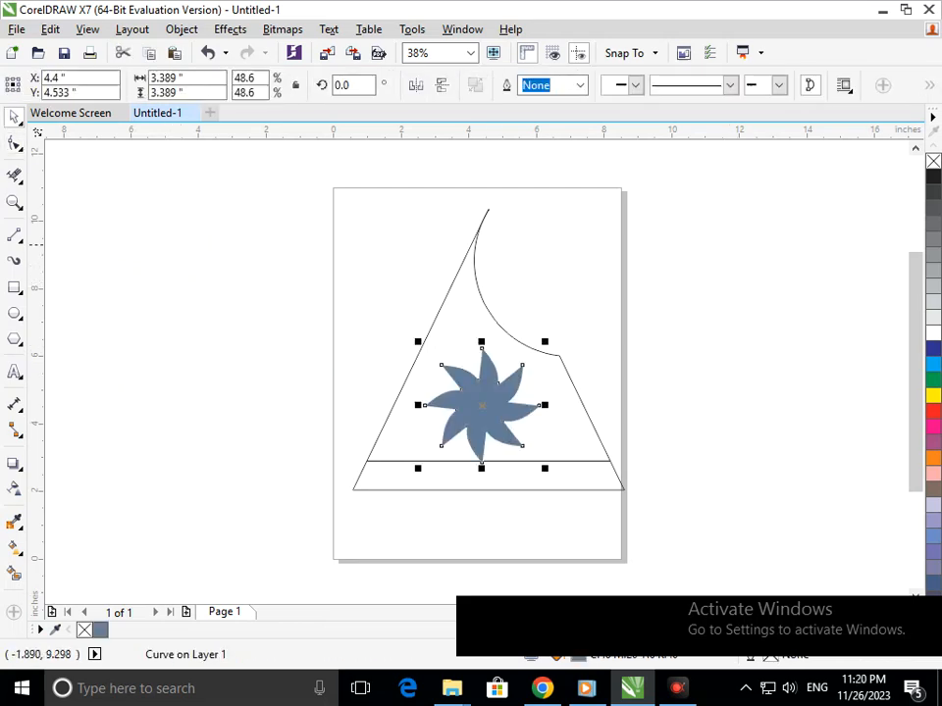
{"action": "scroll", "coordinate": [482, 419], "scroll_direction": "up", "scroll_amount": 3}
{"action": "key", "text": "F3"}
{"action": "key", "text": "F2"}
{"action": "left_click_drag", "start_coordinate": [370, 317], "coordinate": [675, 538]}
{"action": "left_click_drag", "start_coordinate": [420, 380], "coordinate": [433, 358]}
{"action": "key", "text": "Escape"}
{"action": "key", "text": "F3"}
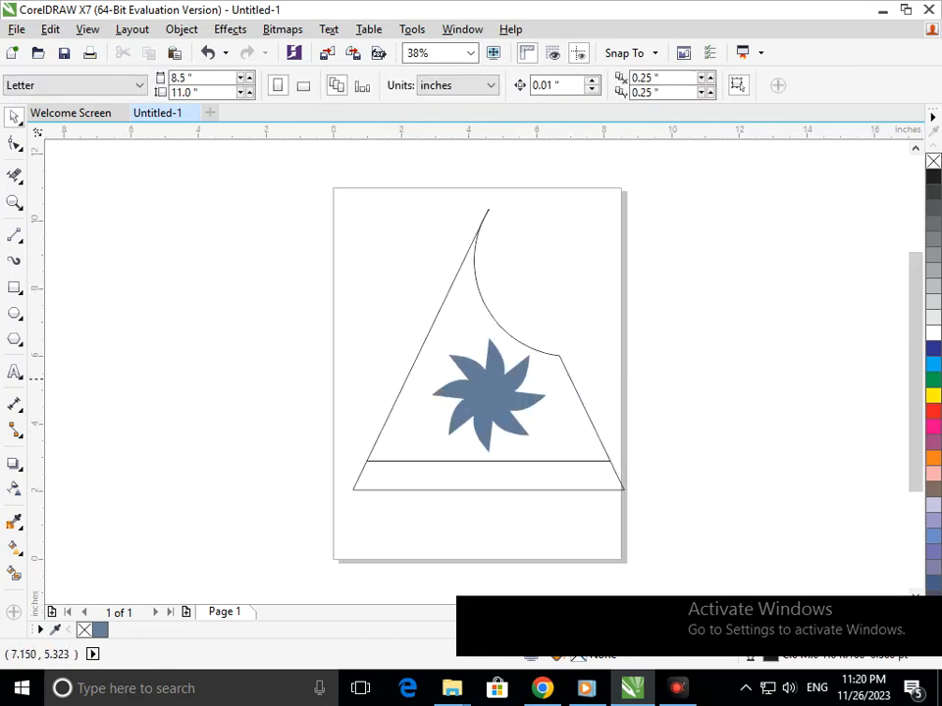
- Move the pinwheel out of the triangle to the empty area right of the page
{"action": "left_click", "coordinate": [14, 573]}
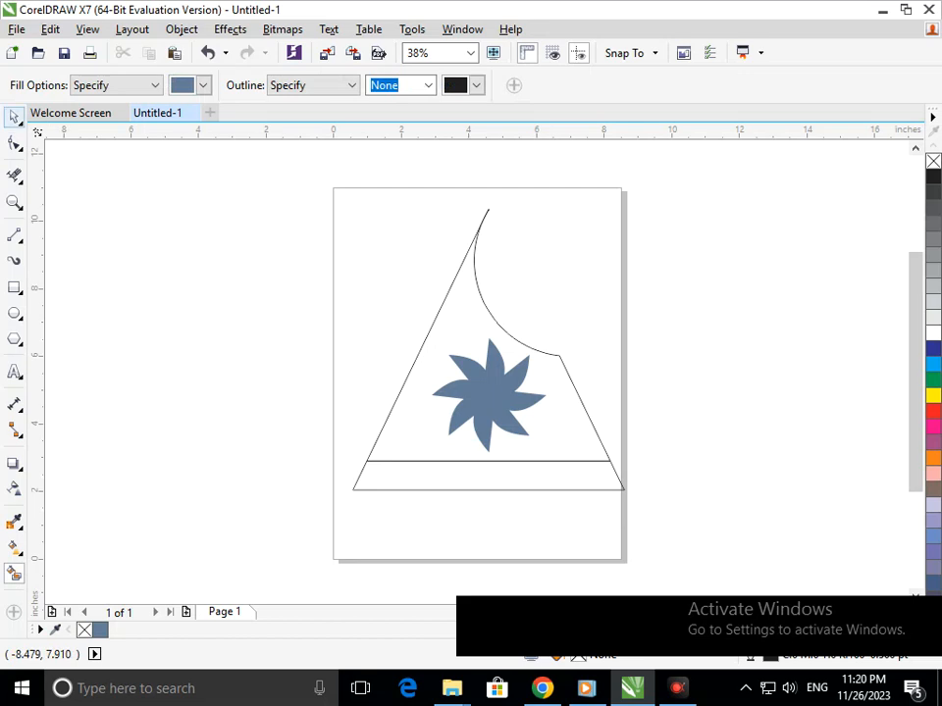
{"action": "left_click", "coordinate": [14, 116]}
{"action": "left_click_drag", "start_coordinate": [508, 412], "coordinate": [729, 341]}
{"action": "left_click", "coordinate": [729, 341]}
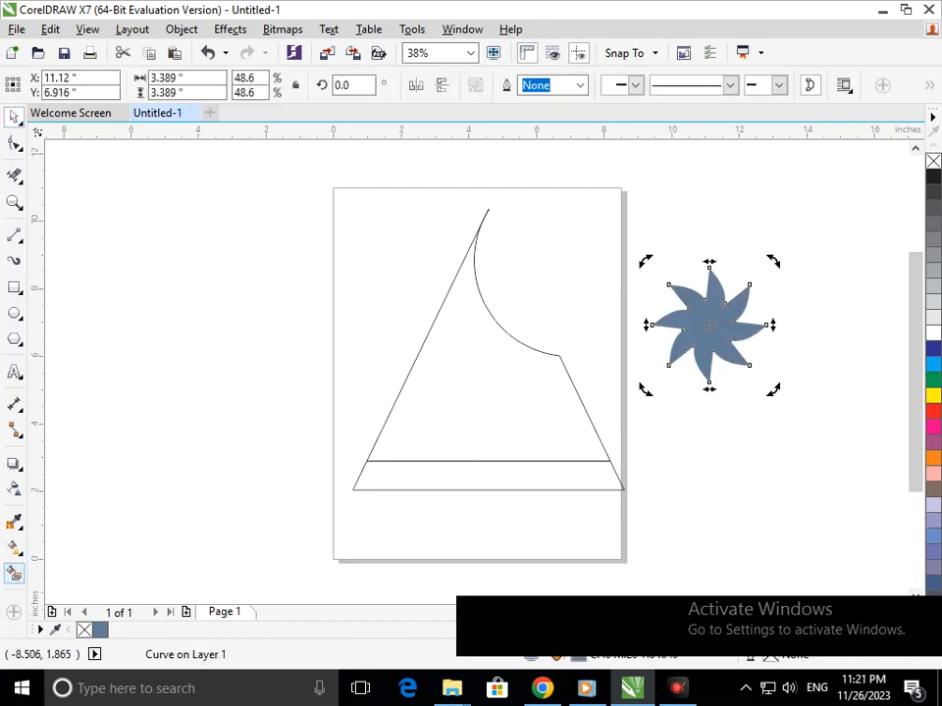
- Smart-fill the triangle's large region above the horizontal line and color it green
{"action": "left_click", "coordinate": [13, 573]}
{"action": "left_click", "coordinate": [491, 432]}
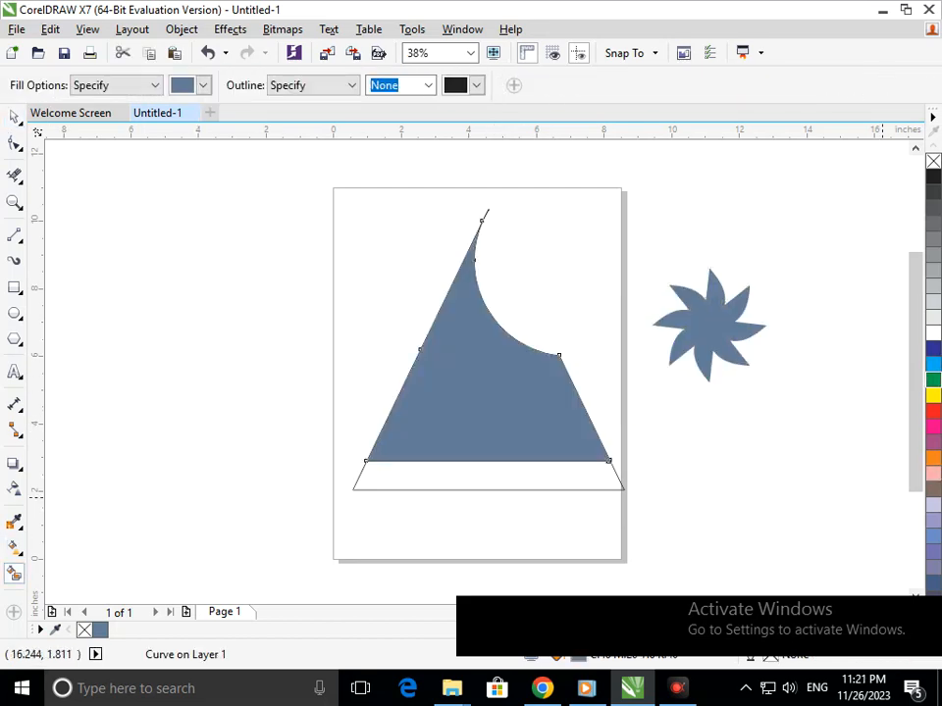
{"action": "left_click", "coordinate": [932, 379]}
- Move the pinwheel back into the triangle, centered just above the horizontal line
{"action": "left_click", "coordinate": [14, 116]}
{"action": "key", "text": "Escape"}
{"action": "left_click_drag", "start_coordinate": [707, 335], "coordinate": [488, 401]}
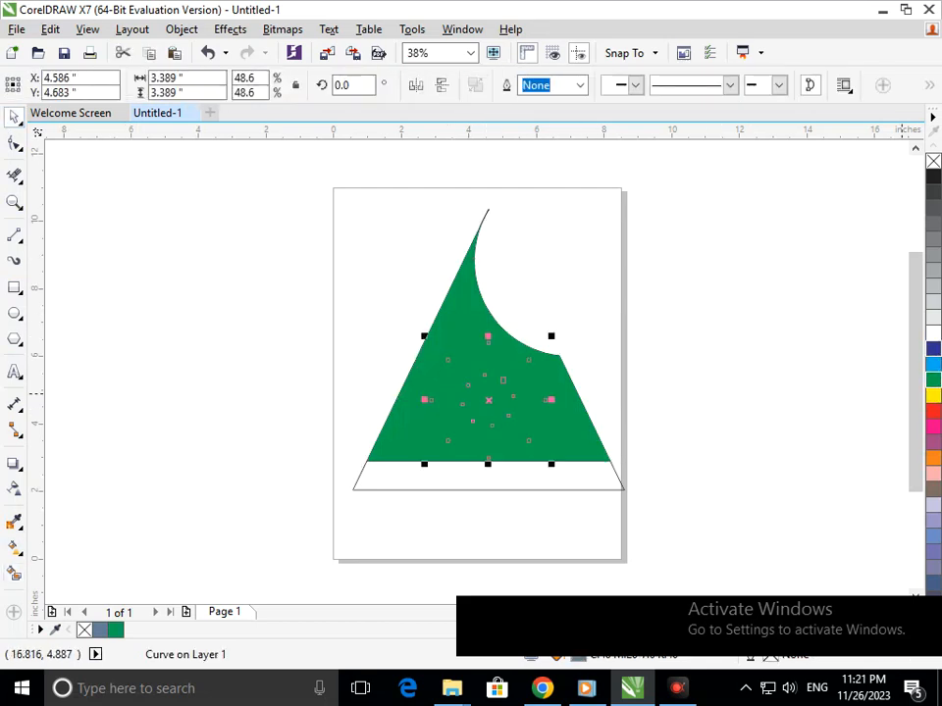
- Give the pinwheel a blue fill and outline and bring it in front of the green shape
{"action": "left_click", "coordinate": [932, 349]}
{"action": "right_click", "coordinate": [932, 349]}
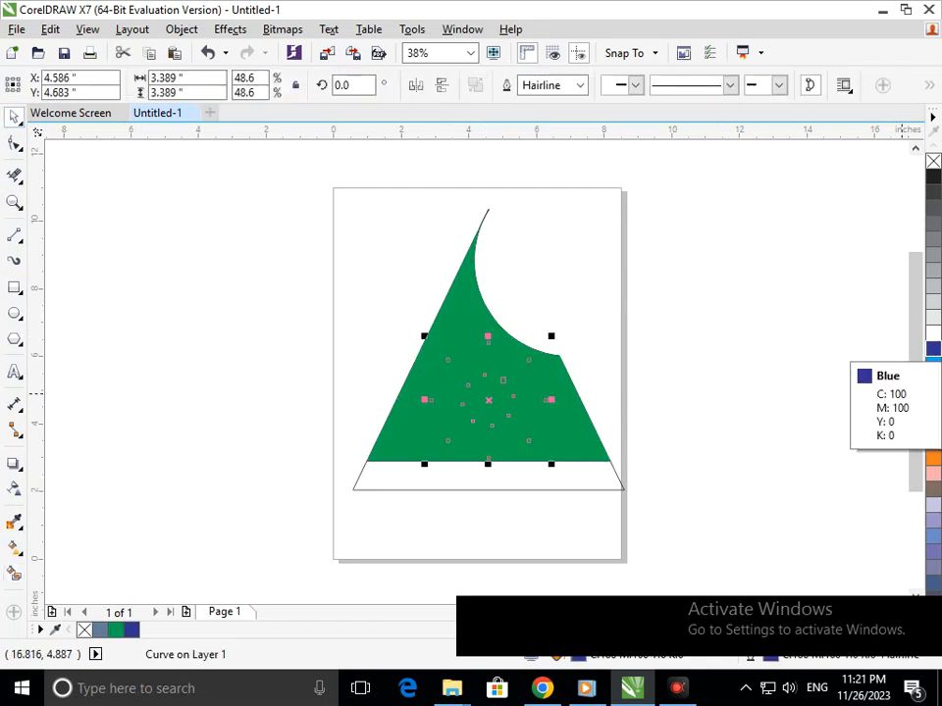
{"action": "key", "text": "shift+Page_Up"}
{"action": "left_click", "coordinate": [688, 428]}
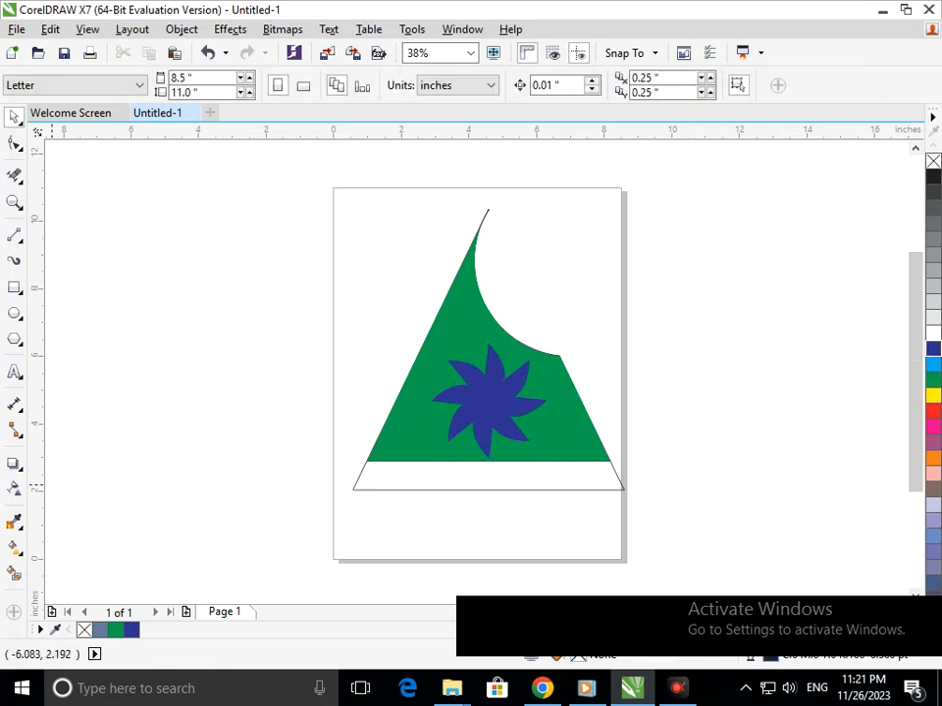
- Smart-fill the strip along the triangle's base and color it cyan
{"action": "left_click", "coordinate": [14, 574]}
{"action": "left_click", "coordinate": [443, 475]}
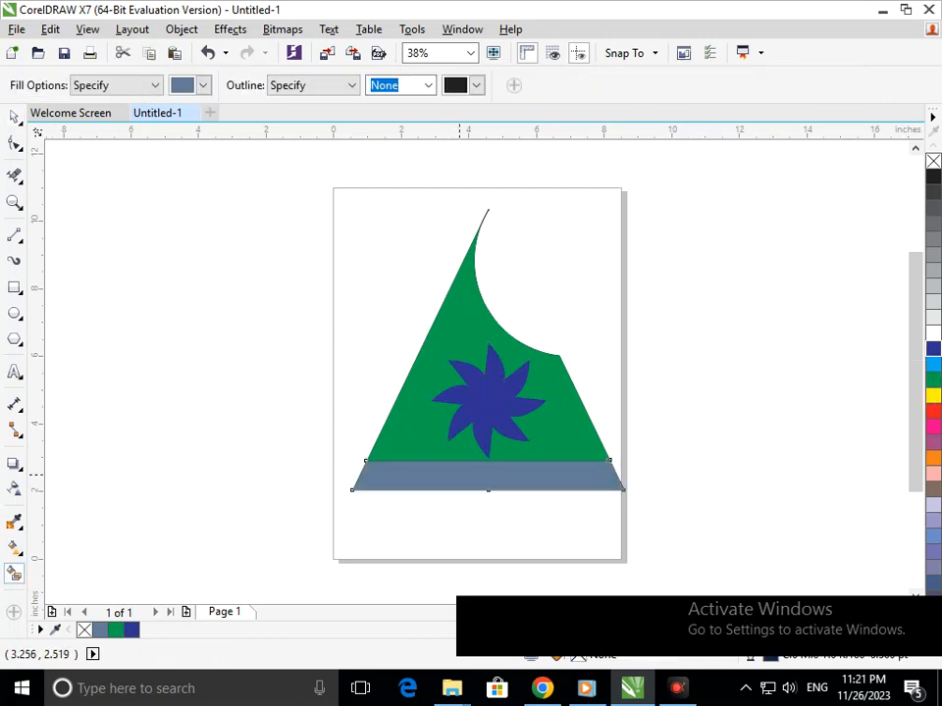
{"action": "left_click", "coordinate": [932, 380]}
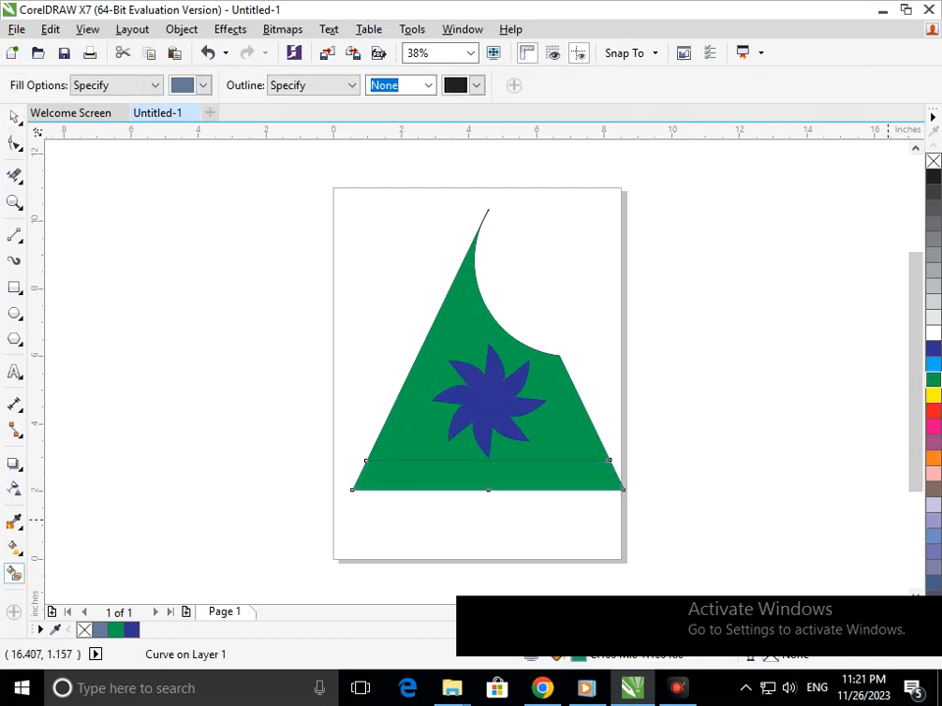
{"action": "left_click", "coordinate": [932, 364]}
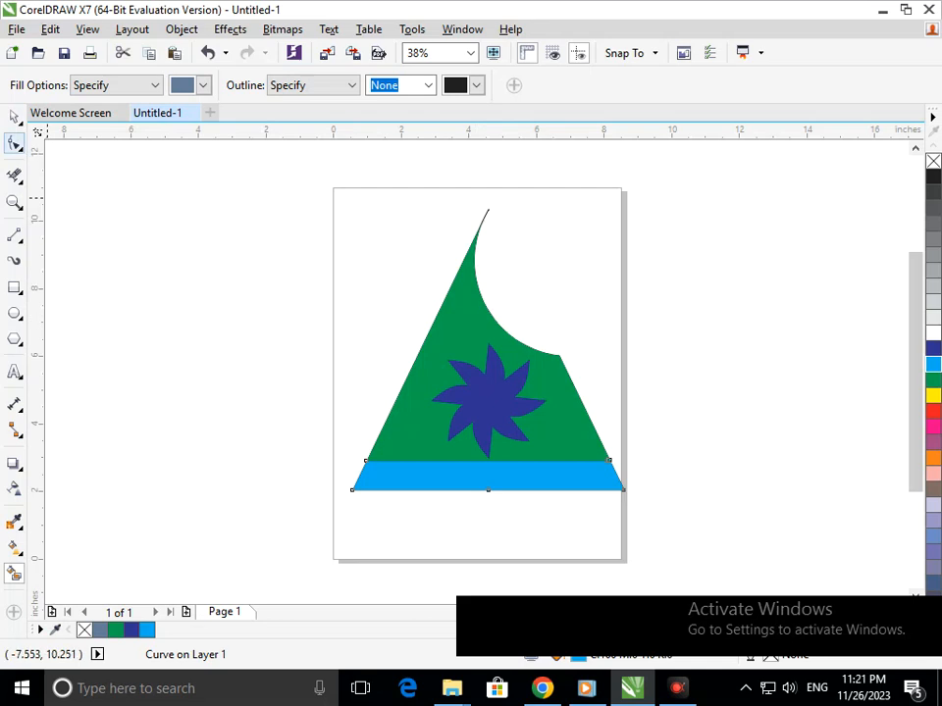
- Create a concentric copy of the blue pinwheel scaled down to about 1.44 inches and color it green
{"action": "key", "text": "space"}
{"action": "left_click_drag", "start_coordinate": [389, 304], "coordinate": [753, 562]}
{"action": "left_click", "coordinate": [315, 381]}
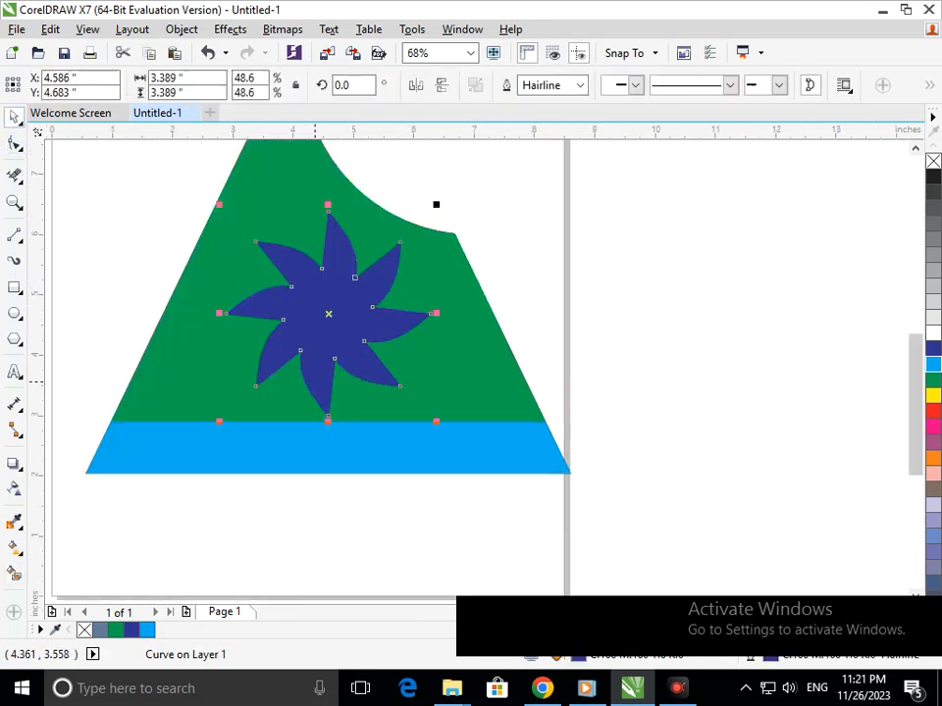
{"action": "left_click_drag", "start_coordinate": [219, 422], "coordinate": [280, 370]}
{"action": "left_click", "coordinate": [933, 380]}
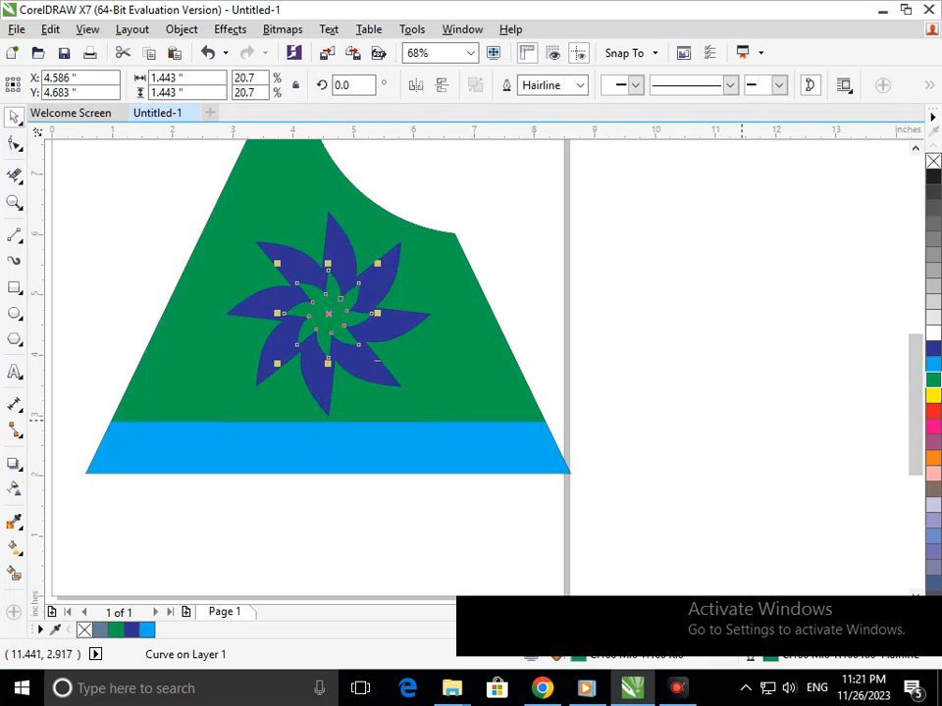
{"action": "key", "text": "Escape"}
{"action": "key", "text": "F3"}
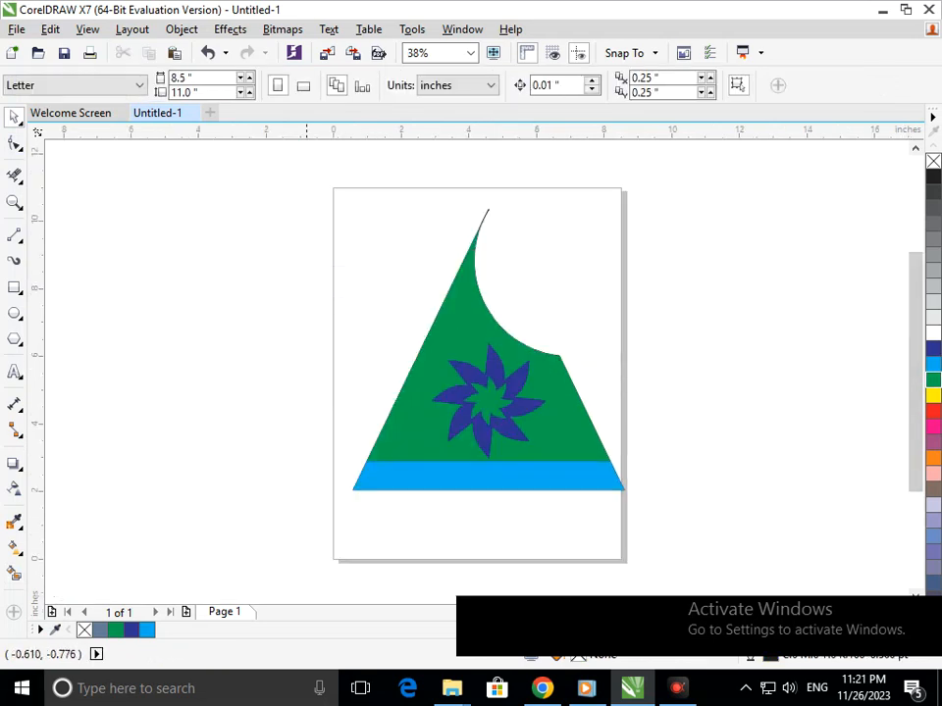
- Add artistic text reading "GRAPHIC DESIGNING" on two lines to the right of the page
{"action": "key", "text": "F8"}
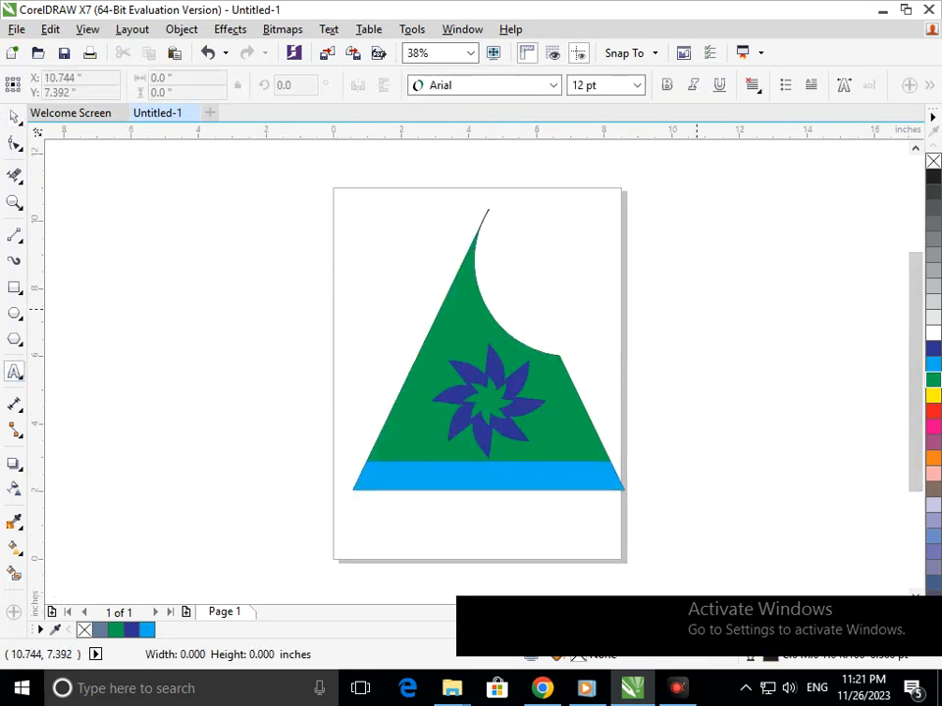
{"action": "left_click", "coordinate": [696, 305]}
{"action": "type", "text": "GRAPHIC"}
{"action": "key", "text": "Return"}
{"action": "type", "text": "DESIGNING"}
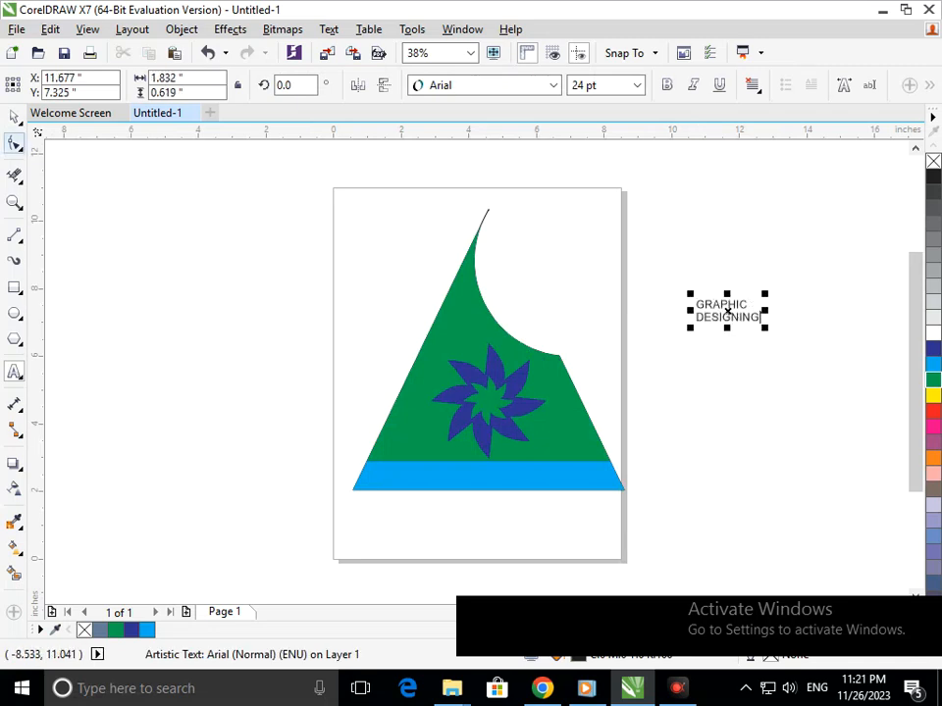
- Enlarge the text to about 7.06 inches wide, center-align its lines and place it beside the triangle's curved cutout
{"action": "left_click", "coordinate": [14, 117]}
{"action": "left_click_drag", "start_coordinate": [691, 330], "coordinate": [601, 365]}
{"action": "left_click_drag", "start_coordinate": [669, 351], "coordinate": [567, 326]}
{"action": "double_click", "coordinate": [509, 269]}
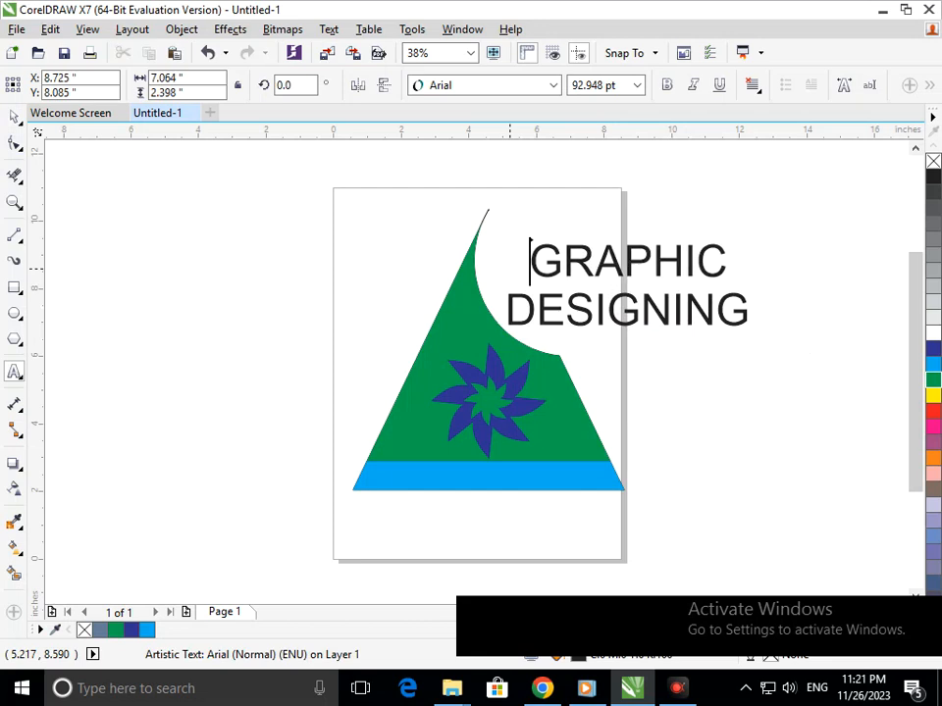
{"action": "left_click", "coordinate": [14, 117]}
- Make the text bold and reduce it to about 5.65 inches wide, keeping it beside the curved cutout
{"action": "left_click", "coordinate": [533, 322]}
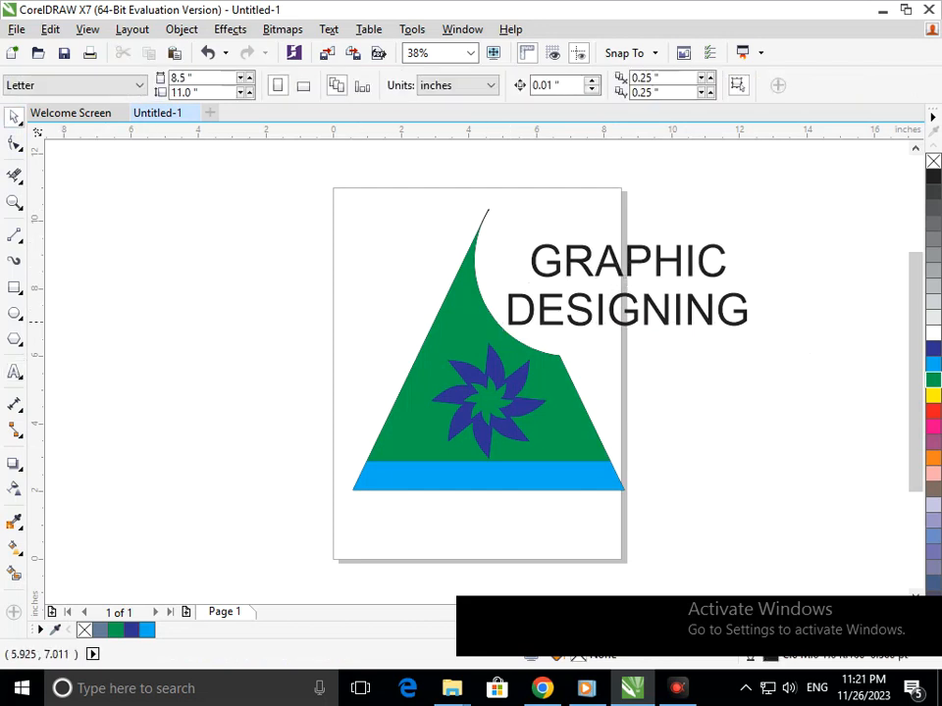
{"action": "left_click", "coordinate": [544, 328]}
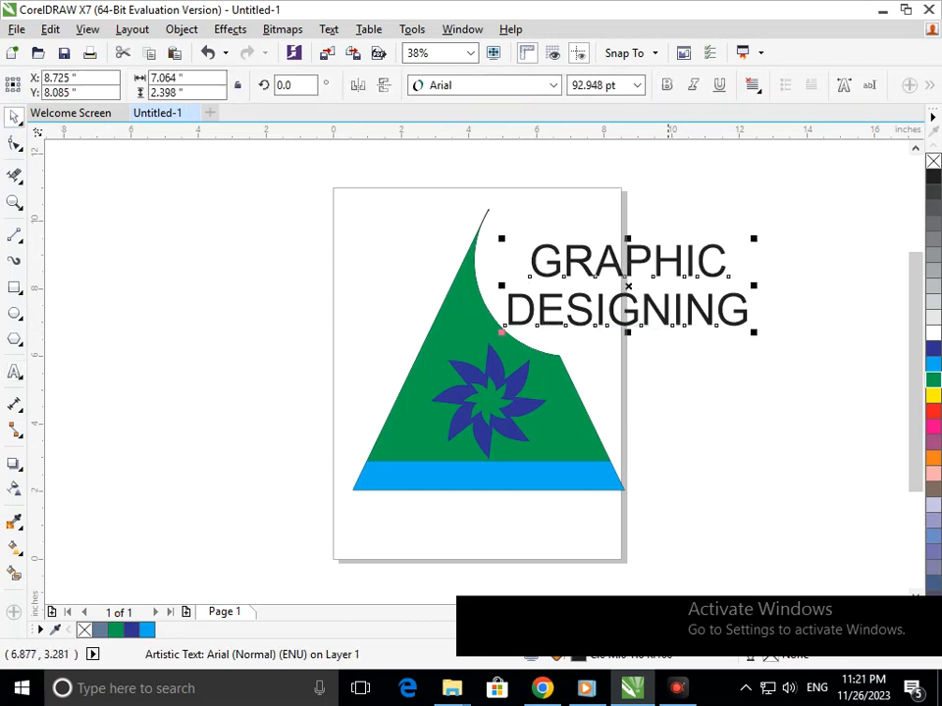
{"action": "key", "text": "ctrl+b"}
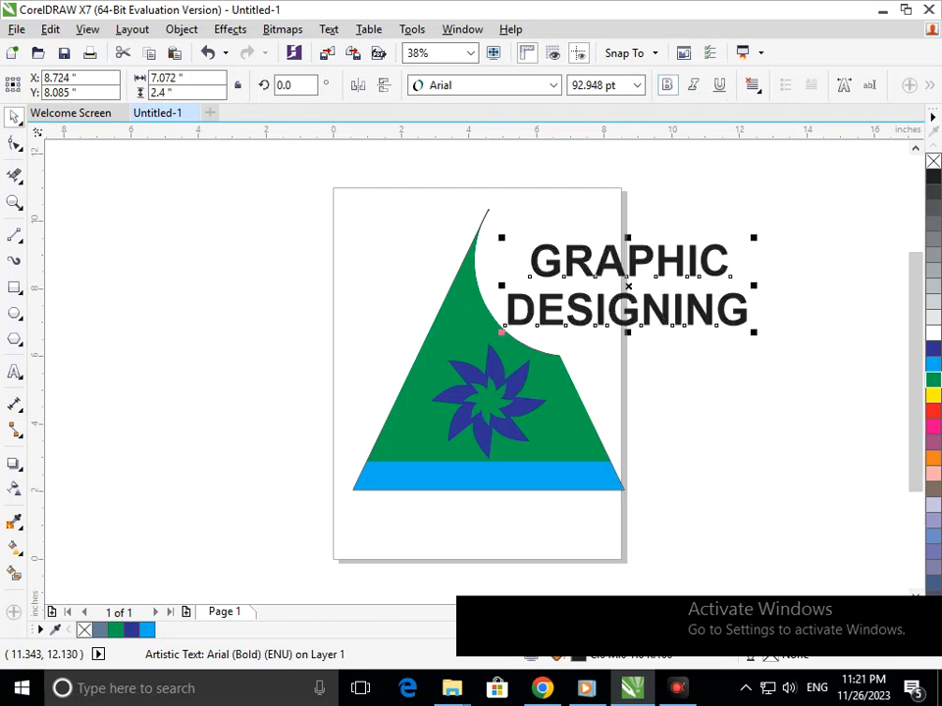
{"action": "left_click_drag", "start_coordinate": [501, 330], "coordinate": [545, 317]}
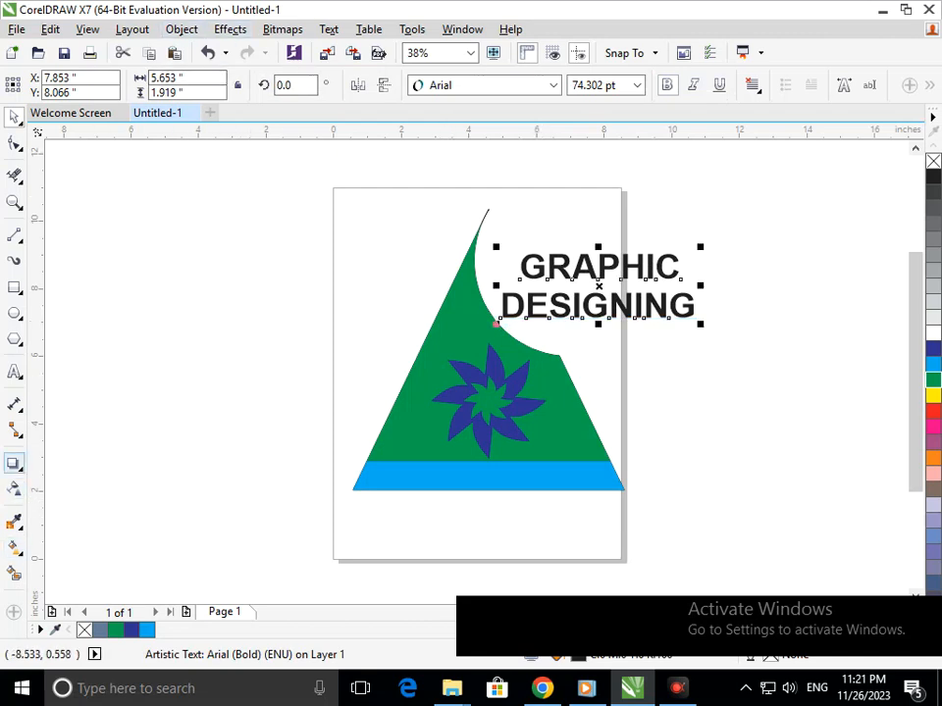
- Extrude the text toward the lower right with an extrusion depth of 2
{"action": "left_click", "coordinate": [15, 465]}
{"action": "left_click", "coordinate": [77, 563]}
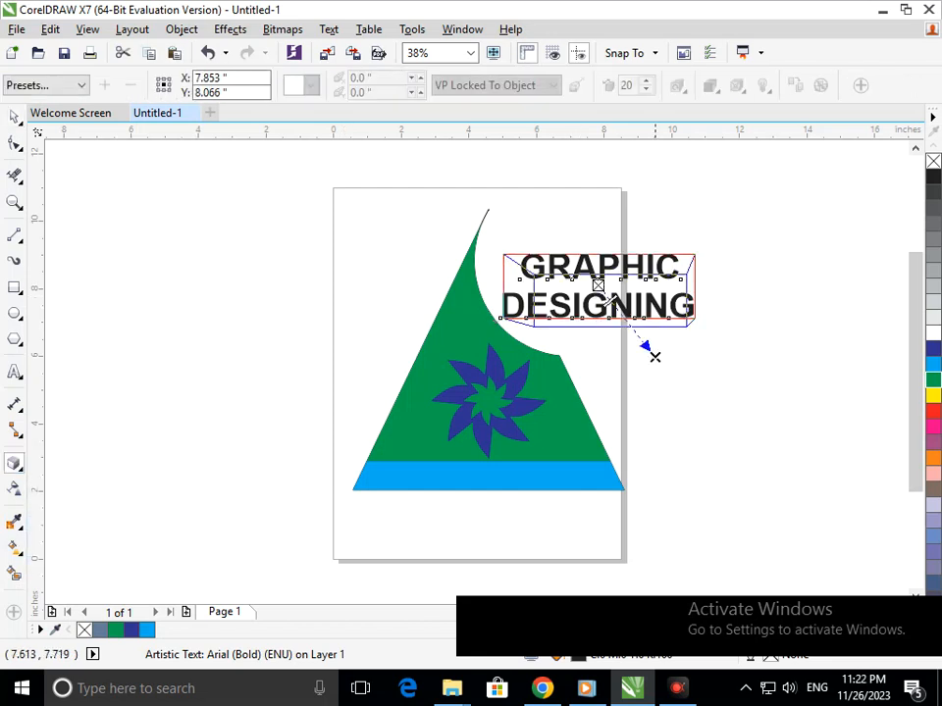
{"action": "left_click_drag", "start_coordinate": [645, 329], "coordinate": [653, 342]}
{"action": "left_click_drag", "start_coordinate": [611, 301], "coordinate": [604, 296]}
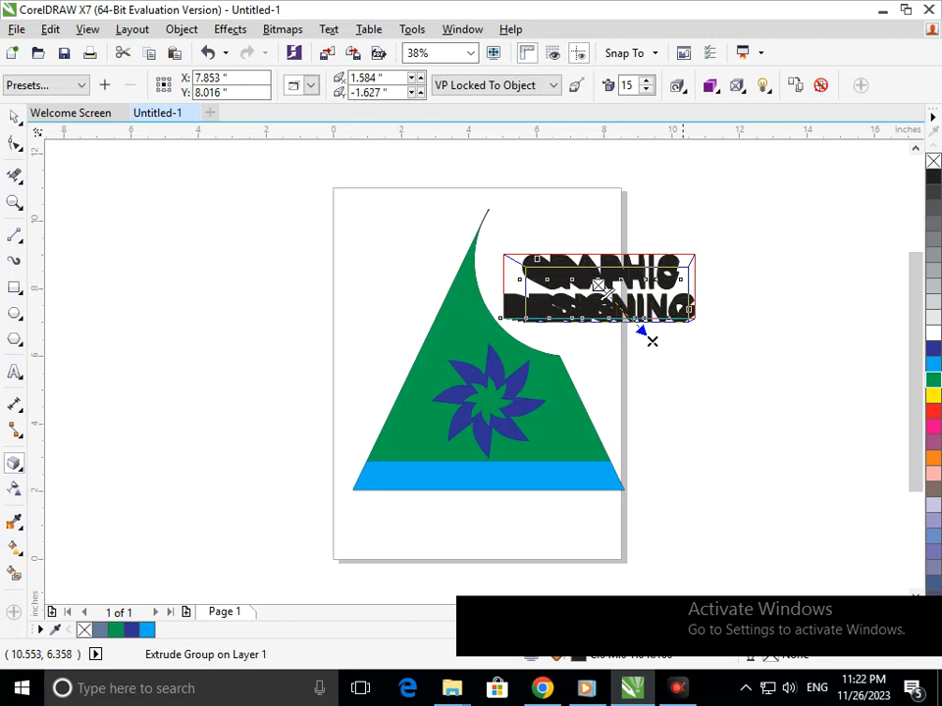
{"action": "left_click_drag", "start_coordinate": [636, 85], "coordinate": [559, 86]}
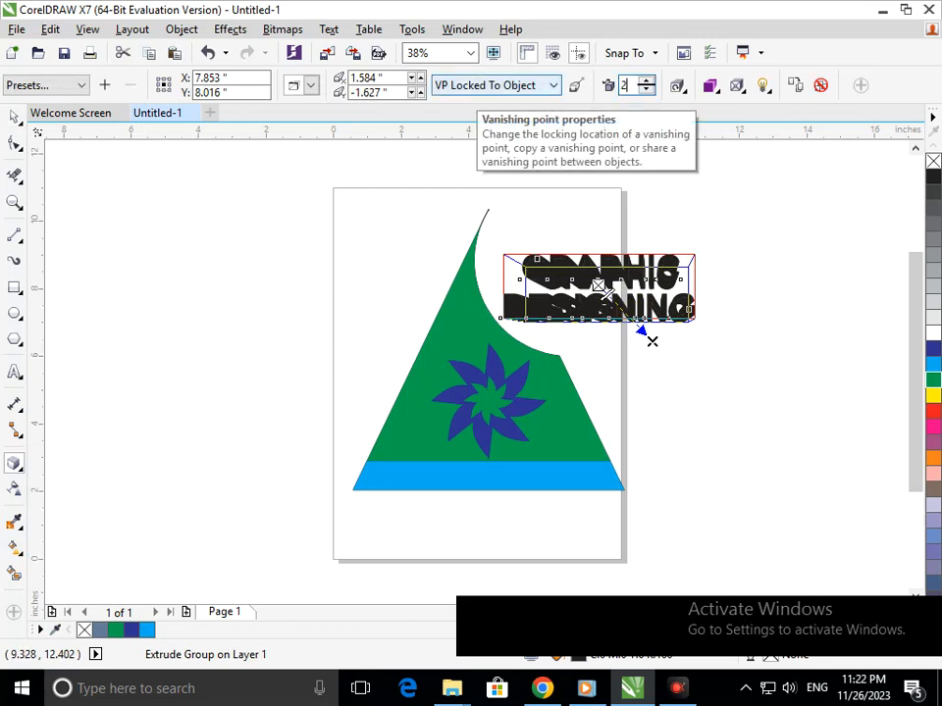
{"action": "key", "text": "Return"}
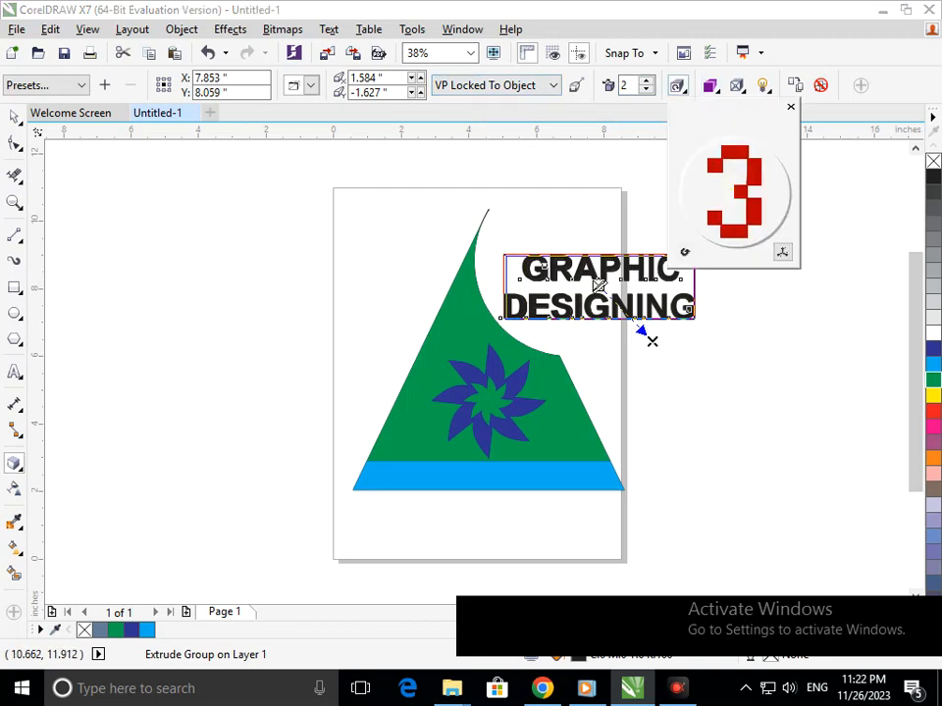
- Redirect the text's extrusion toward the lower left, placing its vanishing point just outside the triangle's left edge
{"action": "left_click_drag", "start_coordinate": [651, 341], "coordinate": [302, 387]}
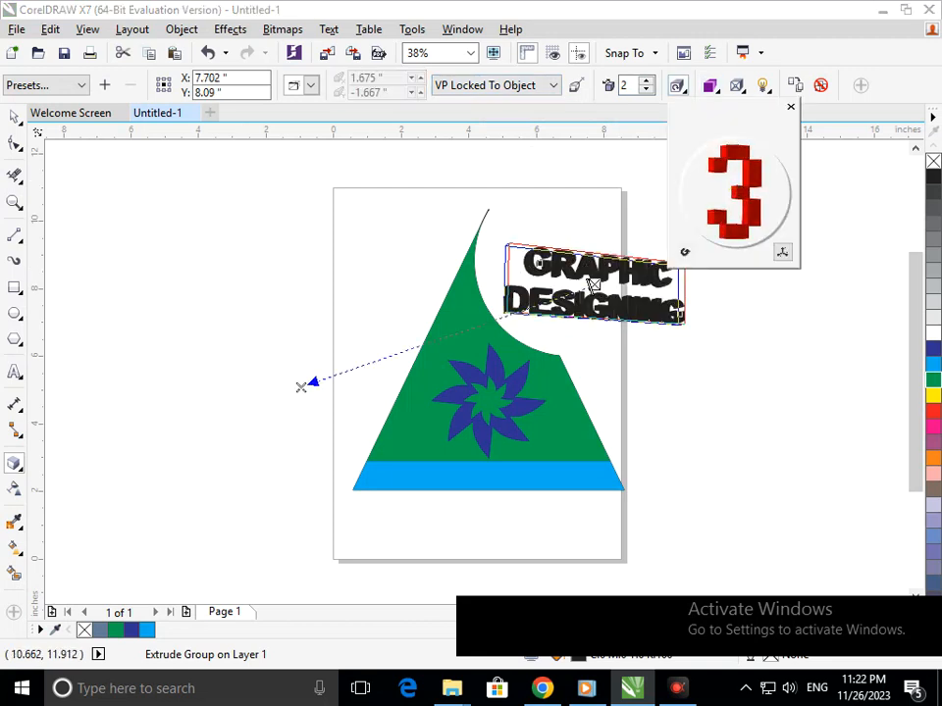
{"action": "mouse_move", "coordinate": [301, 386]}
{"action": "left_mouse_down"}
{"action": "mouse_move", "coordinate": [398, 479]}
{"action": "mouse_move", "coordinate": [485, 447]}
{"action": "left_mouse_up"}
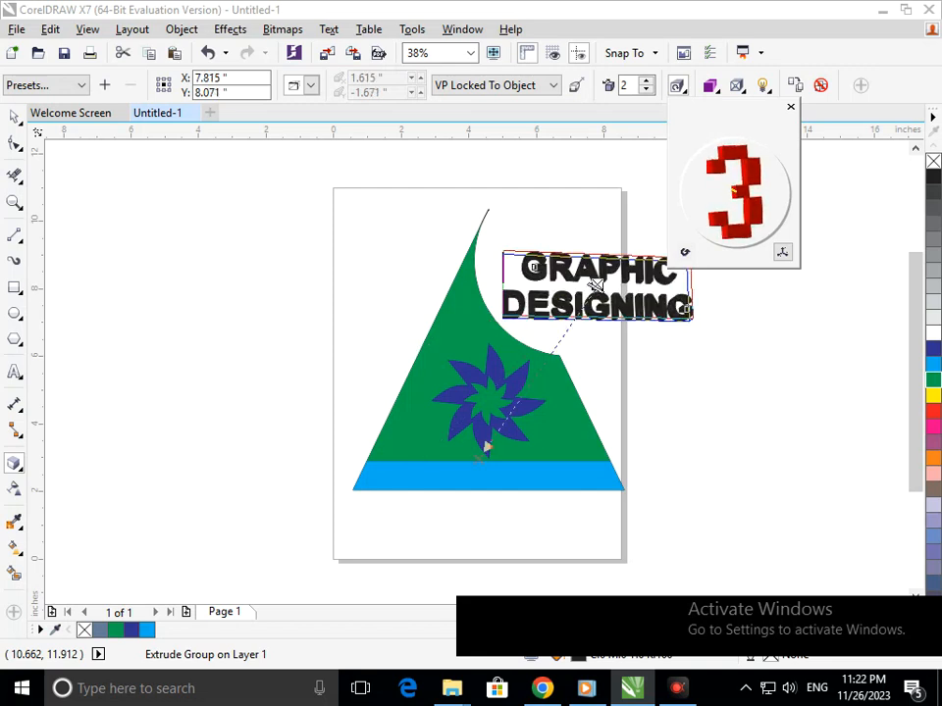
{"action": "left_click_drag", "start_coordinate": [486, 447], "coordinate": [232, 396]}
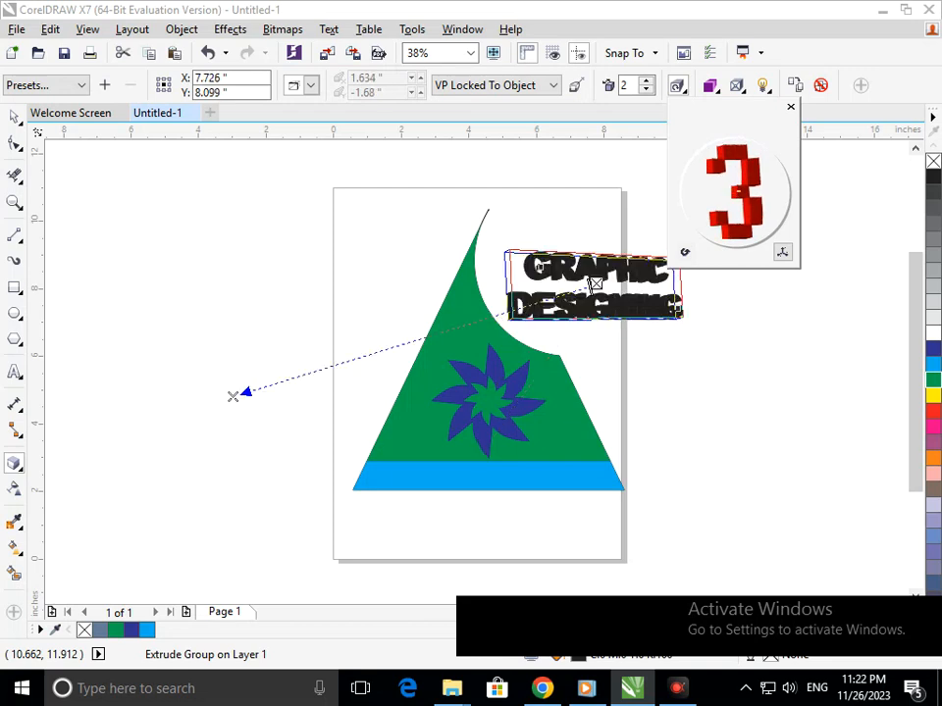
{"action": "mouse_move", "coordinate": [233, 395]}
{"action": "left_mouse_down"}
{"action": "mouse_move", "coordinate": [377, 438]}
{"action": "mouse_move", "coordinate": [403, 386]}
{"action": "mouse_move", "coordinate": [456, 389]}
{"action": "left_mouse_up"}
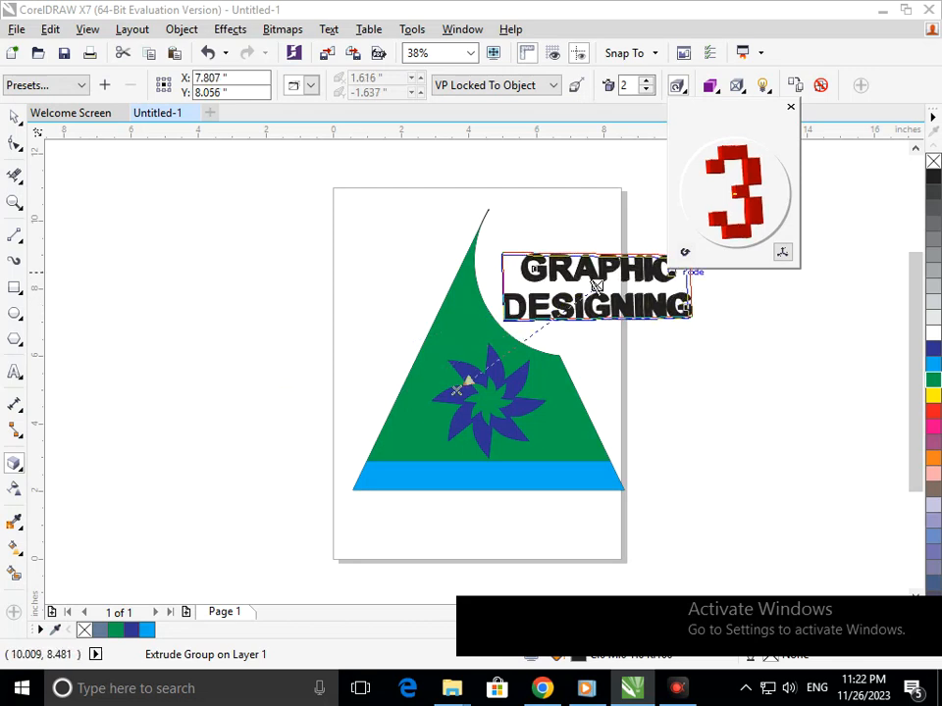
{"action": "left_click_drag", "start_coordinate": [456, 389], "coordinate": [323, 419]}
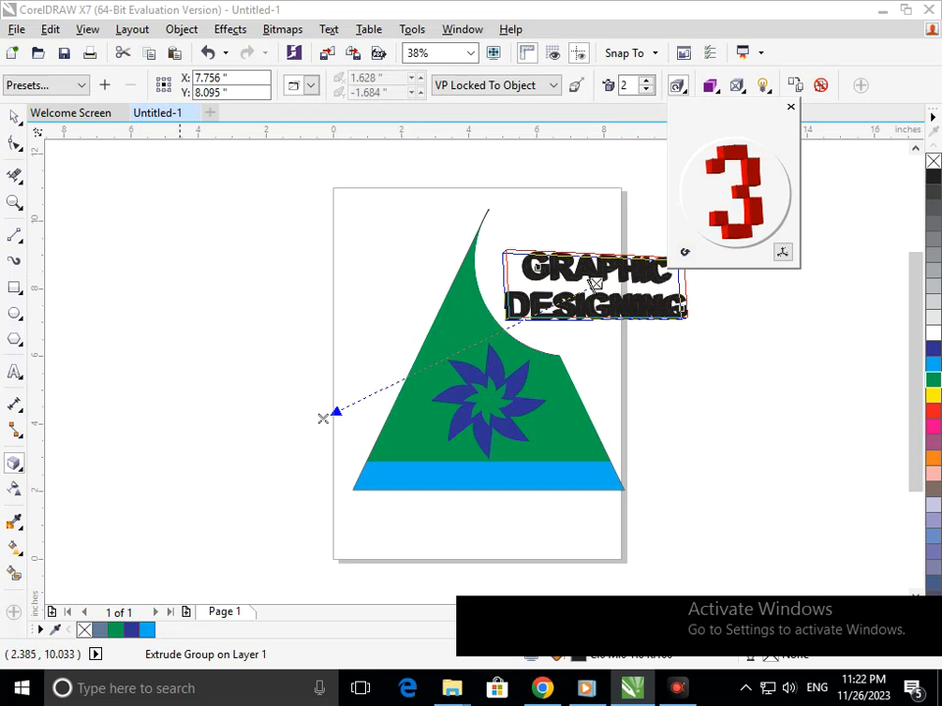
{"action": "left_click", "coordinate": [14, 116]}
{"action": "left_click", "coordinate": [230, 216]}
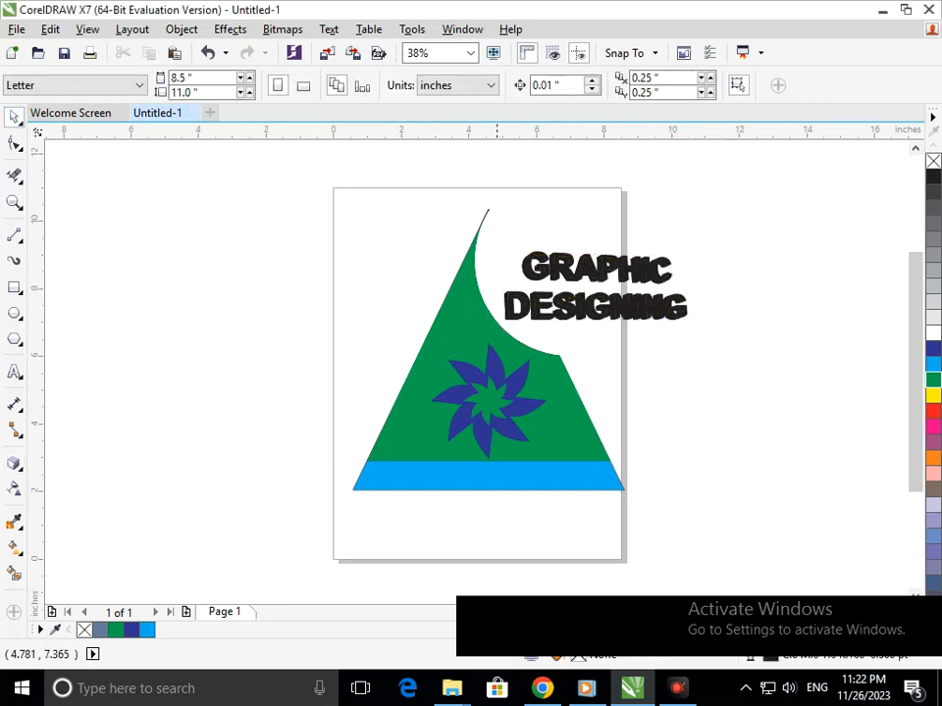
- Break the "GRAPHIC DESIGNING" extrude group apart so the letter faces and the extruded sides are separate
{"action": "scroll", "coordinate": [834, 255], "scroll_direction": "up", "scroll_amount": 2}
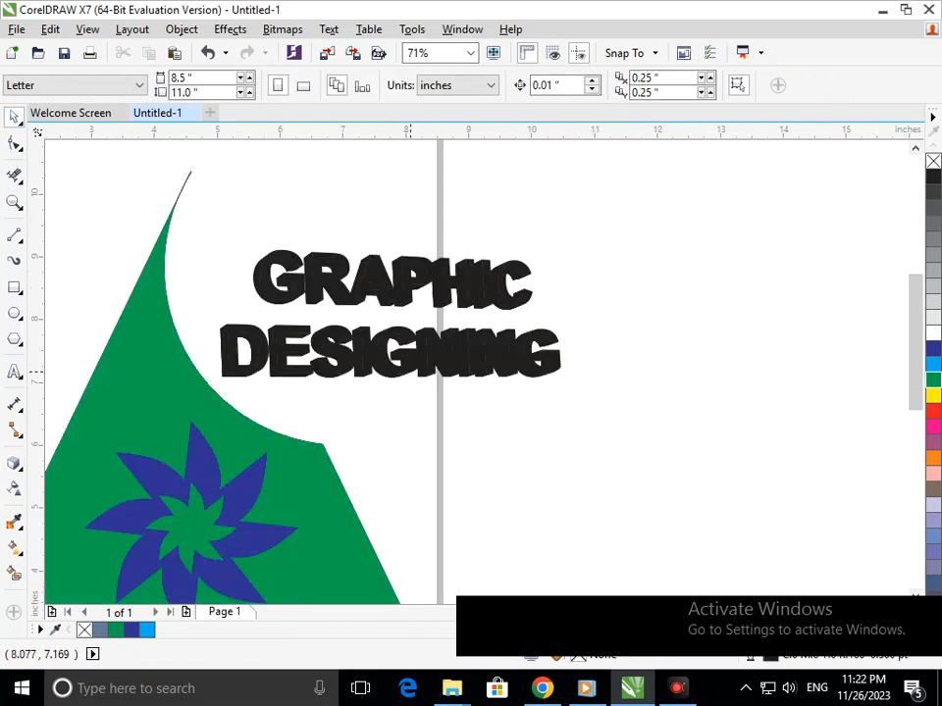
{"action": "left_click", "coordinate": [409, 372]}
{"action": "left_click", "coordinate": [182, 28]}
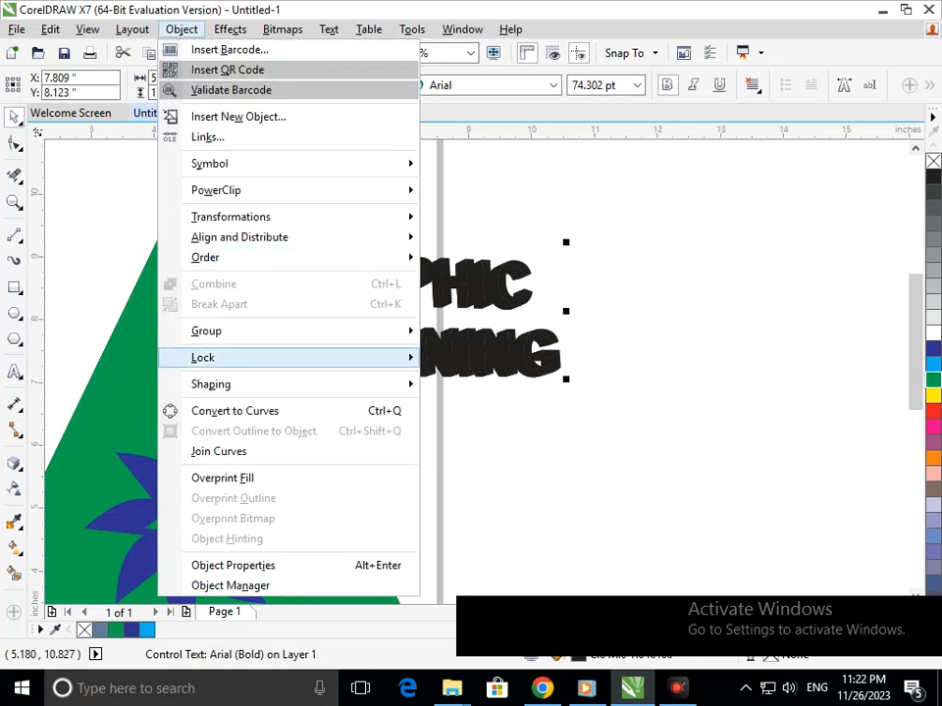
{"action": "left_click", "coordinate": [441, 413]}
{"action": "left_click", "coordinate": [441, 413]}
{"action": "left_click_drag", "start_coordinate": [420, 370], "coordinate": [434, 425]}
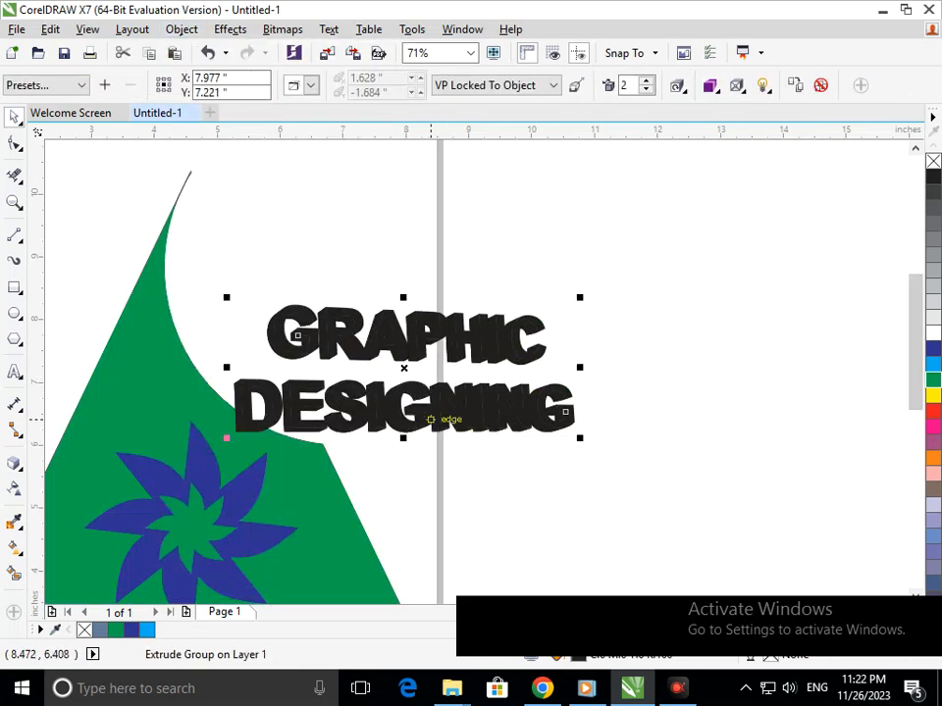
{"action": "key", "text": "ctrl+z"}
{"action": "left_click", "coordinate": [182, 28]}
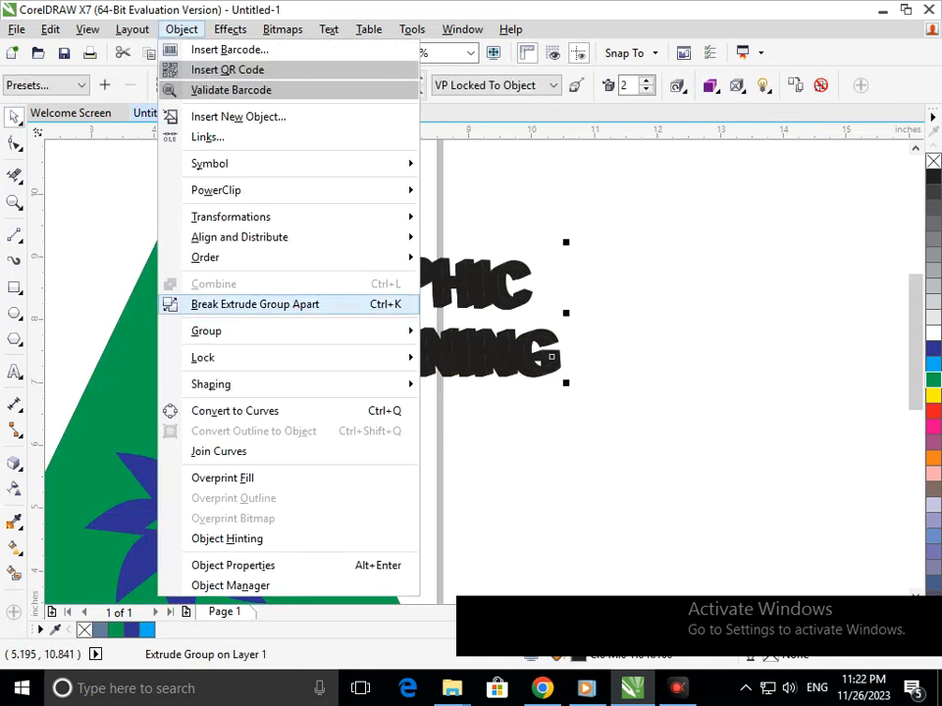
{"action": "left_click", "coordinate": [280, 303]}
{"action": "left_click", "coordinate": [486, 466]}
- Color the fill and outline of the text's extruded sides blue
{"action": "left_click_drag", "start_coordinate": [388, 372], "coordinate": [380, 387]}
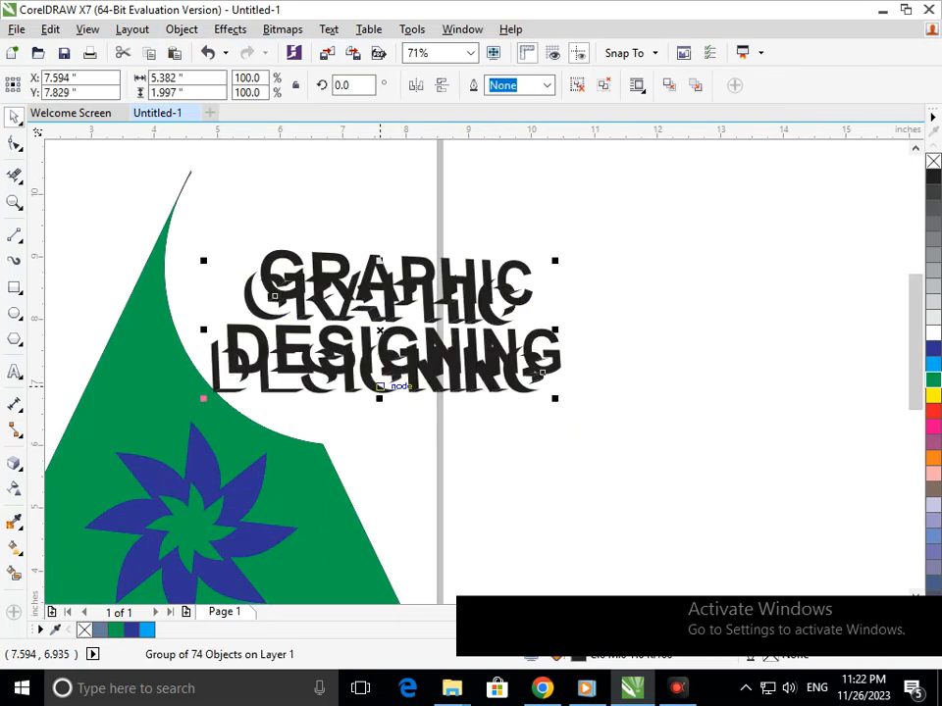
{"action": "key", "text": "ctrl+z"}
{"action": "key", "text": "Delete"}
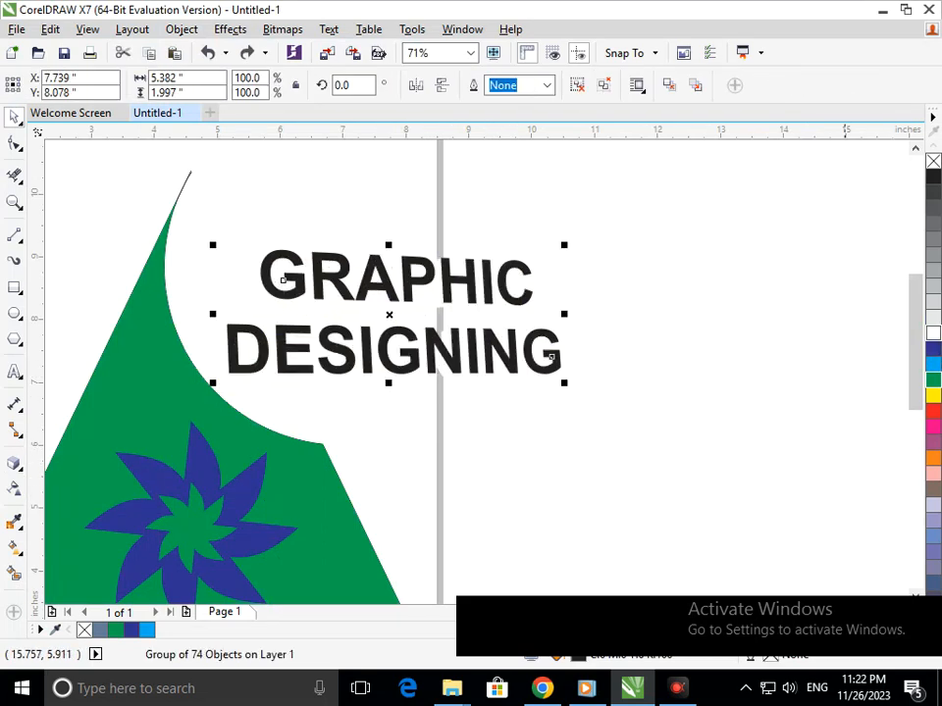
{"action": "left_click", "coordinate": [933, 348]}
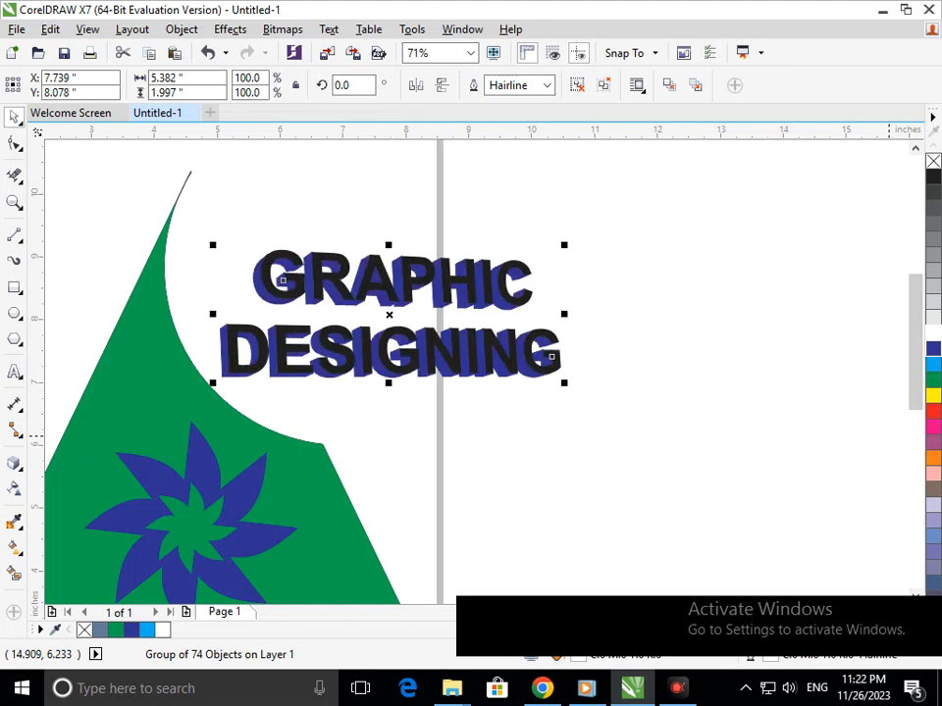
- Fill the front faces of the "GRAPHIC DESIGNING" letters with yellow
{"action": "left_click", "coordinate": [776, 419]}
{"action": "left_click_drag", "start_coordinate": [548, 367], "coordinate": [546, 401]}
{"action": "key", "text": "ctrl+z"}
{"action": "left_click", "coordinate": [933, 395]}
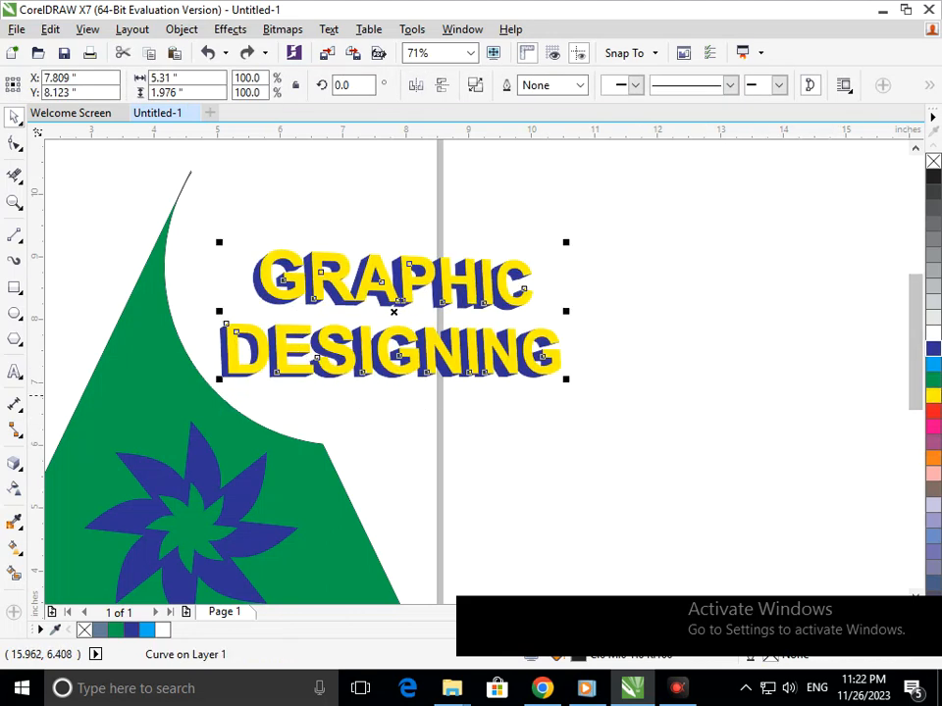
{"action": "left_click", "coordinate": [680, 309]}
{"action": "key", "text": "shift+F4"}
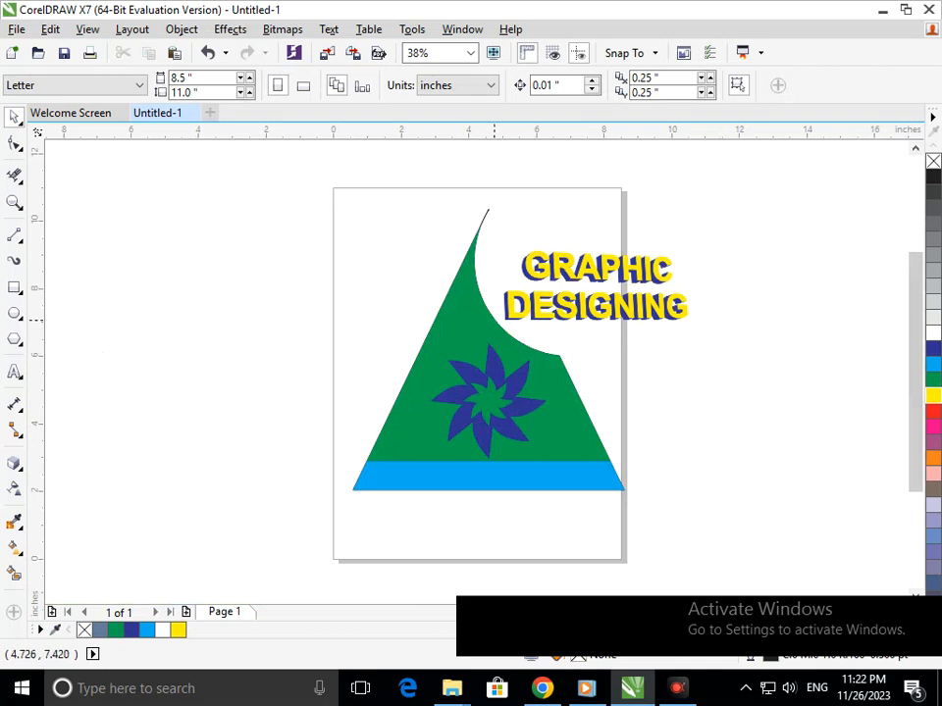
- Give the front letter faces a green fill and a yellow hairline outline
{"action": "left_click_drag", "start_coordinate": [400, 205], "coordinate": [836, 456]}
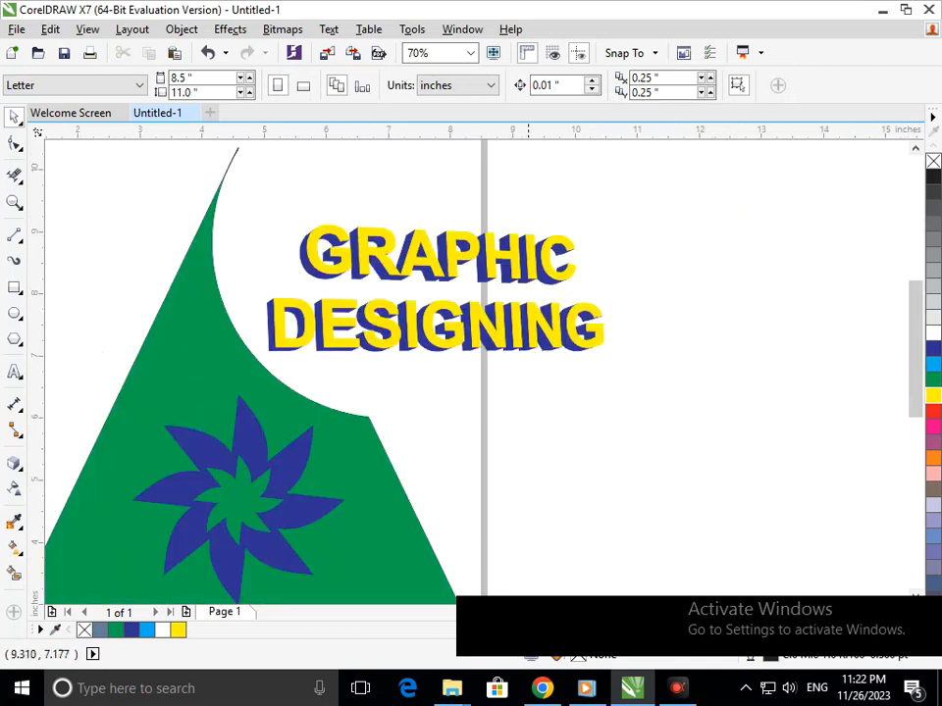
{"action": "left_click", "coordinate": [518, 336]}
{"action": "left_click", "coordinate": [933, 379]}
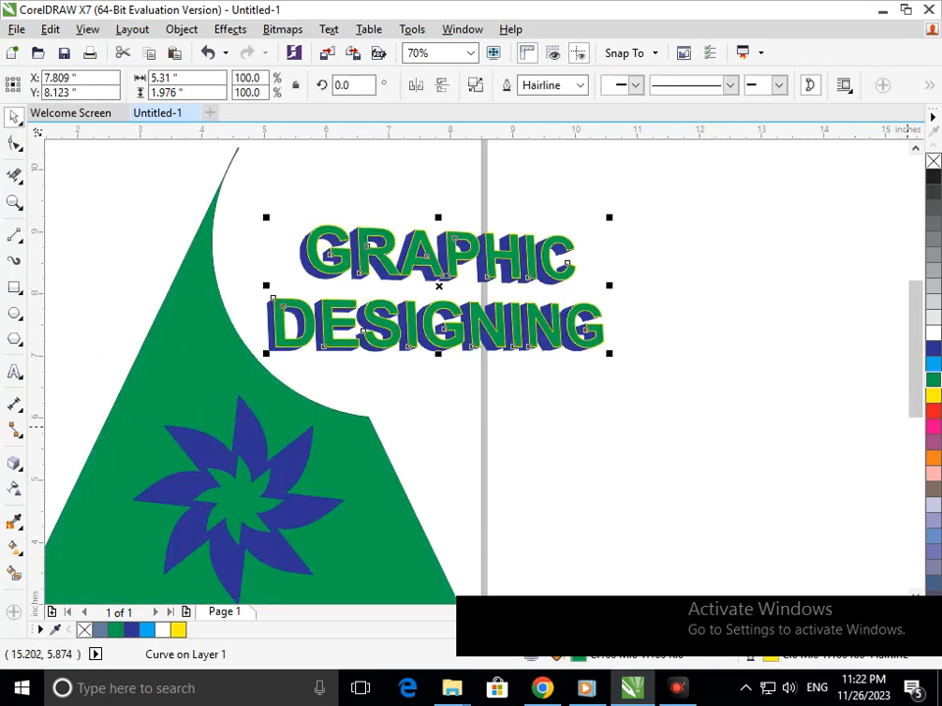
{"action": "left_click", "coordinate": [684, 451]}
{"action": "key", "text": "shift+F4"}
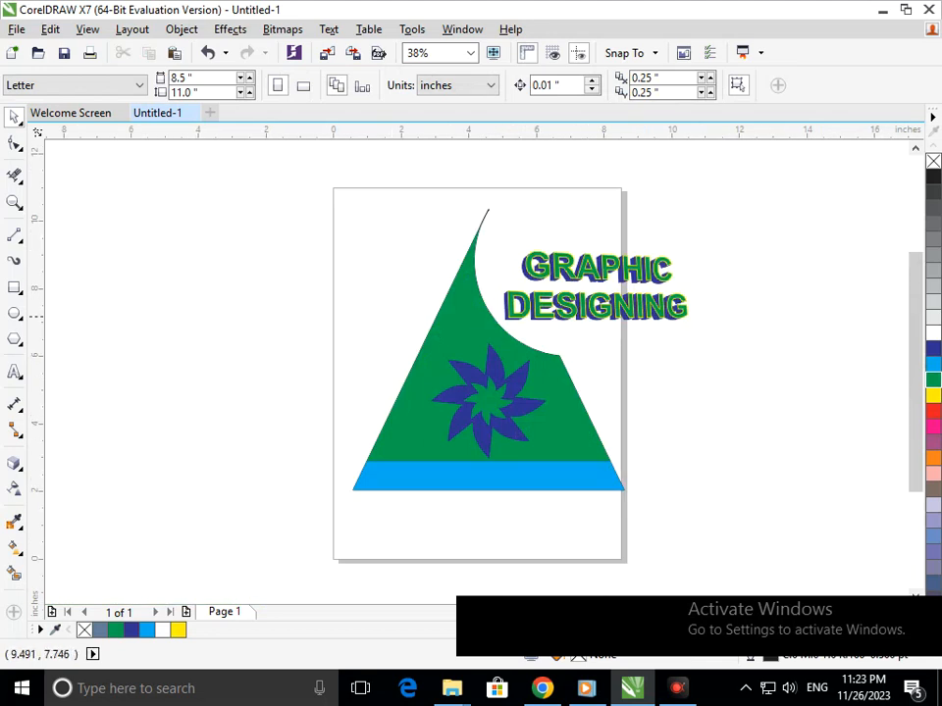
- Move the letter faces and extruded sides together slightly upward, centered at about X 7.8" and Y 8.27"
{"action": "left_click_drag", "start_coordinate": [766, 362], "coordinate": [492, 242]}
{"action": "mouse_move", "coordinate": [565, 300]}
{"action": "left_mouse_down"}
{"action": "mouse_move", "coordinate": [558, 294]}
{"action": "mouse_move", "coordinate": [571, 314]}
{"action": "mouse_move", "coordinate": [580, 311]}
{"action": "left_mouse_up"}
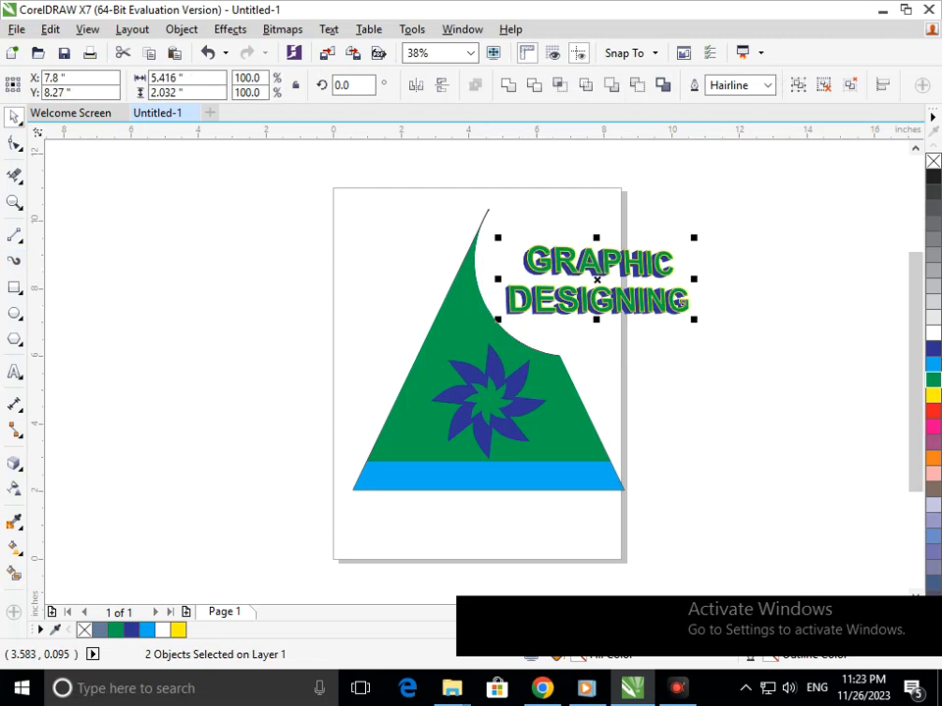
{"action": "key", "text": "F10"}
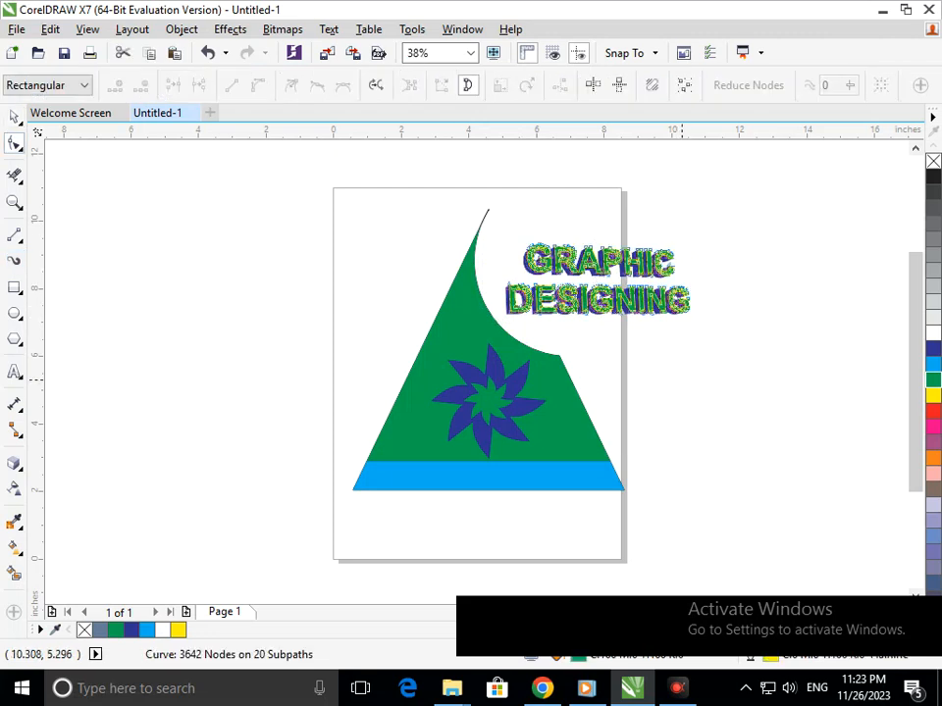
{"action": "left_click", "coordinate": [13, 117]}
{"action": "left_click", "coordinate": [659, 430]}
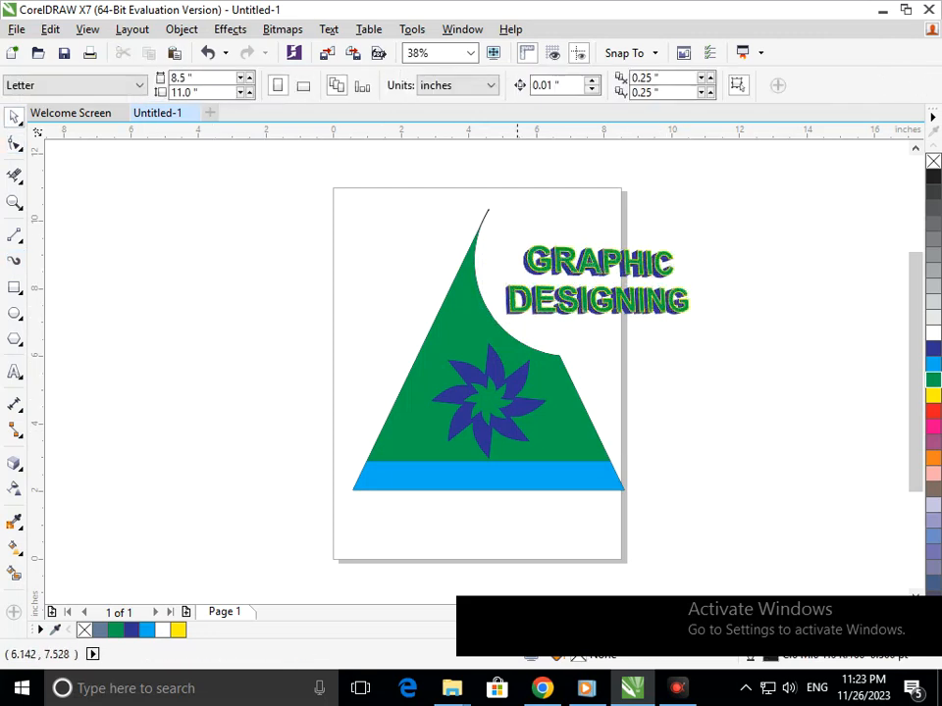
- Fill the extruded sides of the text with red
{"action": "scroll", "coordinate": [558, 319], "scroll_direction": "up", "scroll_amount": 4}
{"action": "left_click", "coordinate": [533, 381]}
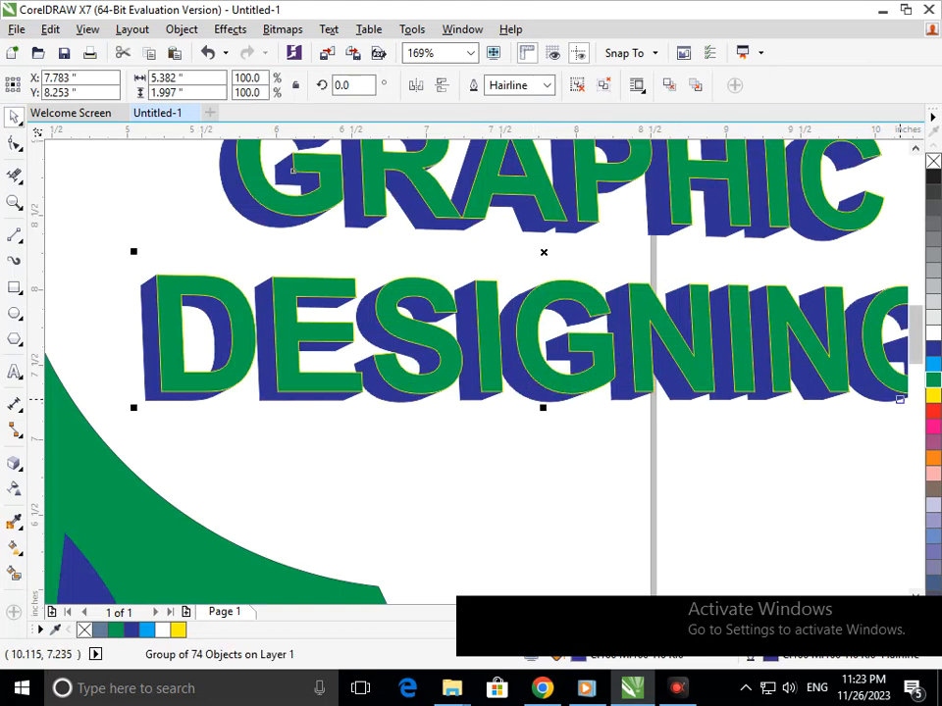
{"action": "left_click", "coordinate": [933, 410]}
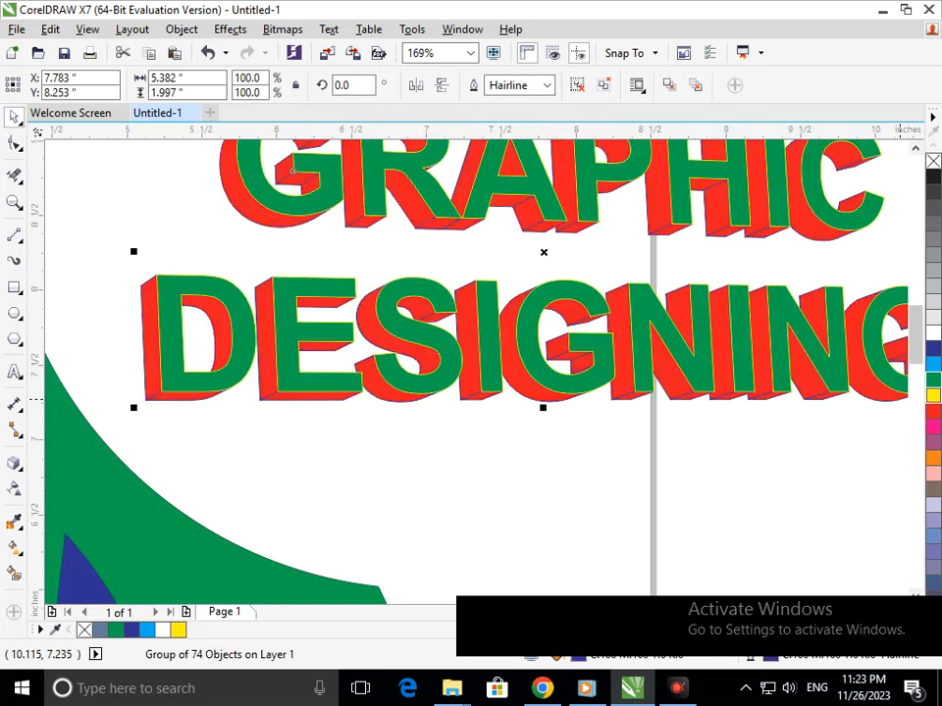
{"action": "key", "text": "Escape"}
{"action": "key", "text": "F3"}
{"action": "key", "text": "F3"}
{"action": "key", "text": "F3"}
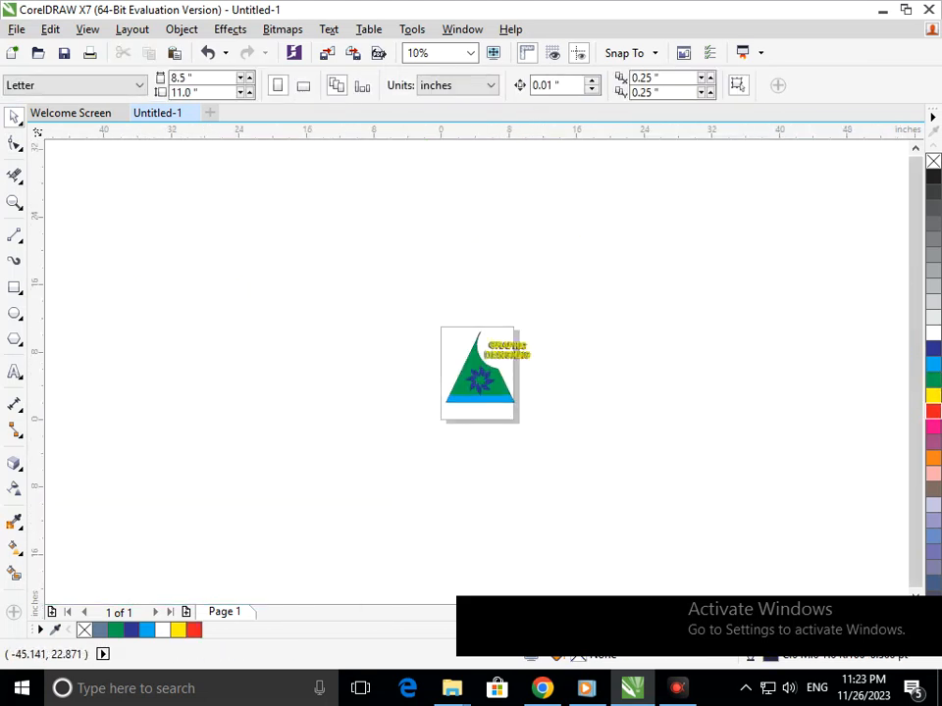
- Fill the front letter faces of the text with blue
{"action": "key", "text": "F2"}
{"action": "left_click_drag", "start_coordinate": [410, 289], "coordinate": [596, 452]}
{"action": "key", "text": "F2"}
{"action": "left_click_drag", "start_coordinate": [243, 229], "coordinate": [616, 509]}
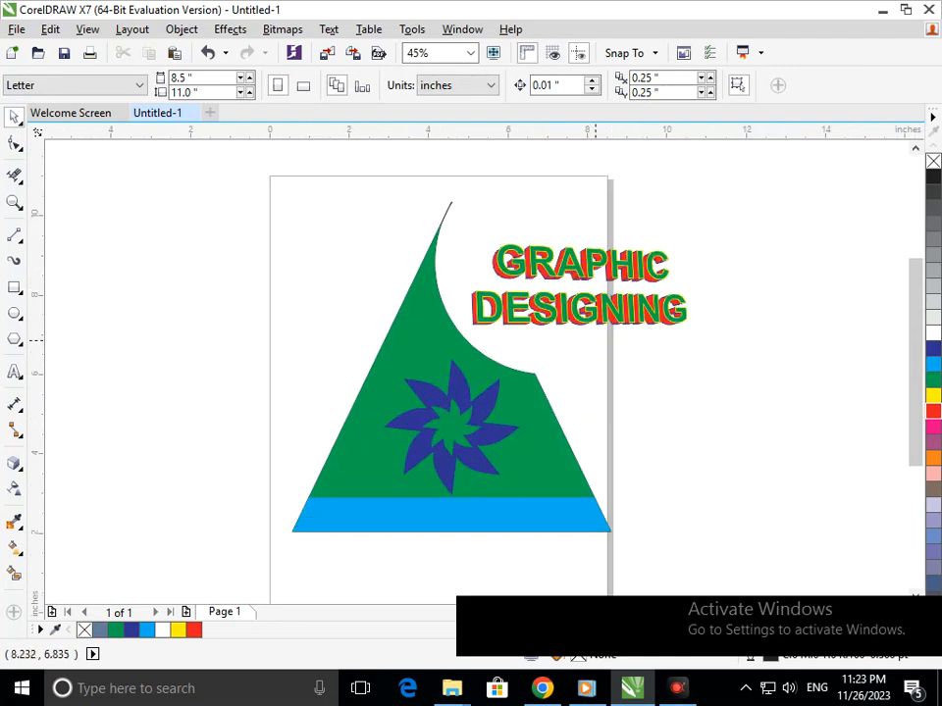
{"action": "left_click", "coordinate": [587, 322]}
{"action": "left_click", "coordinate": [932, 349]}
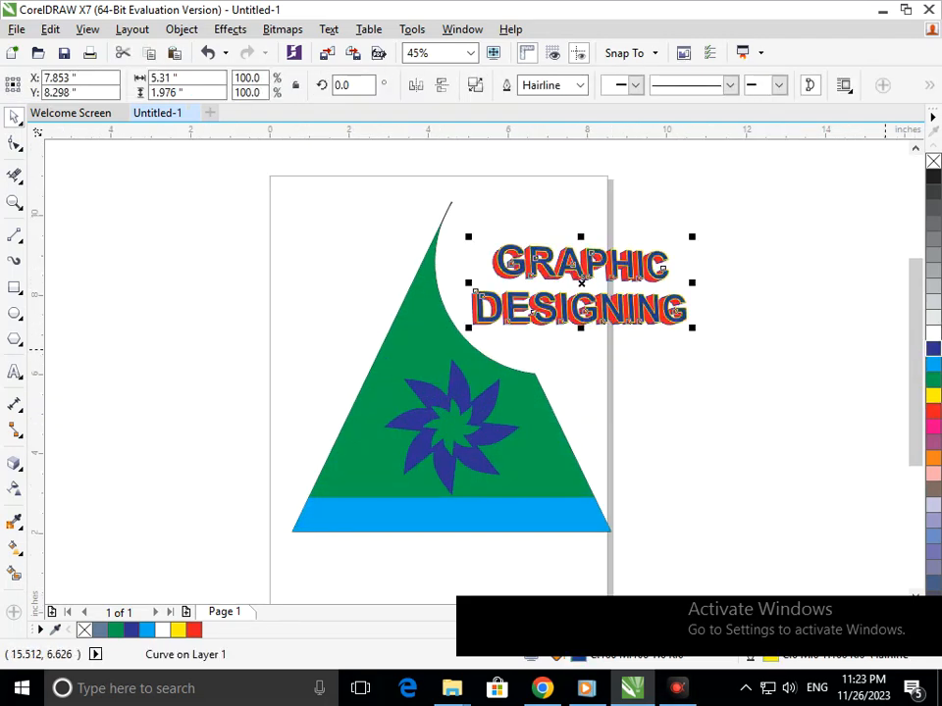
{"action": "left_click", "coordinate": [814, 400]}
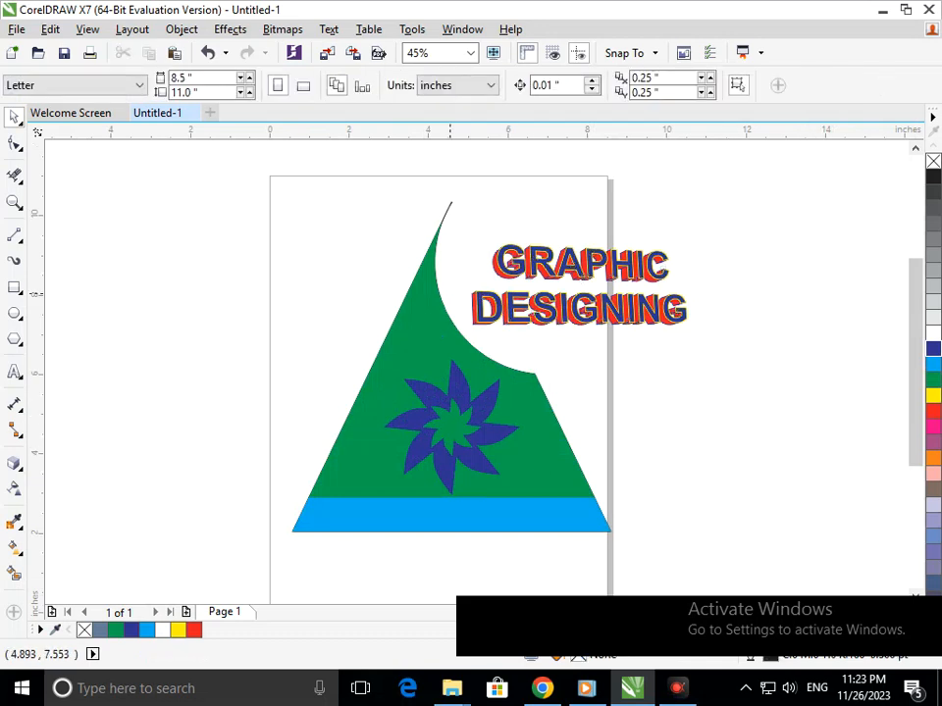
- Change both the fill and the outline of the extruded sides to green
{"action": "key", "text": "F2"}
{"action": "left_click_drag", "start_coordinate": [437, 275], "coordinate": [498, 323]}
{"action": "left_click", "coordinate": [535, 397]}
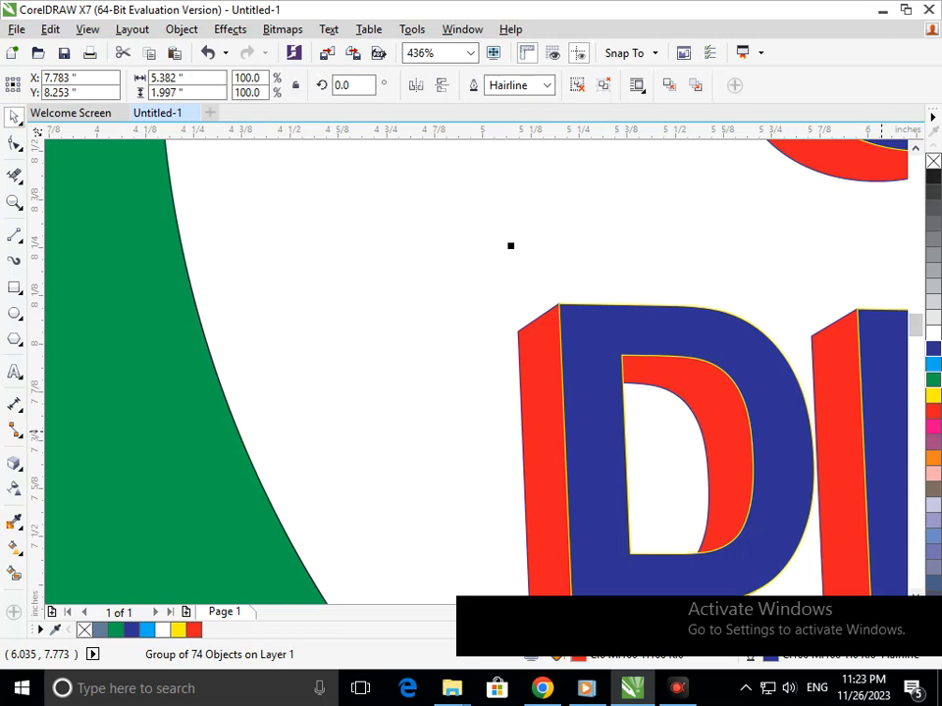
{"action": "left_click", "coordinate": [932, 379]}
{"action": "right_click", "coordinate": [932, 379]}
{"action": "key", "text": "F3"}
{"action": "left_click", "coordinate": [684, 413]}
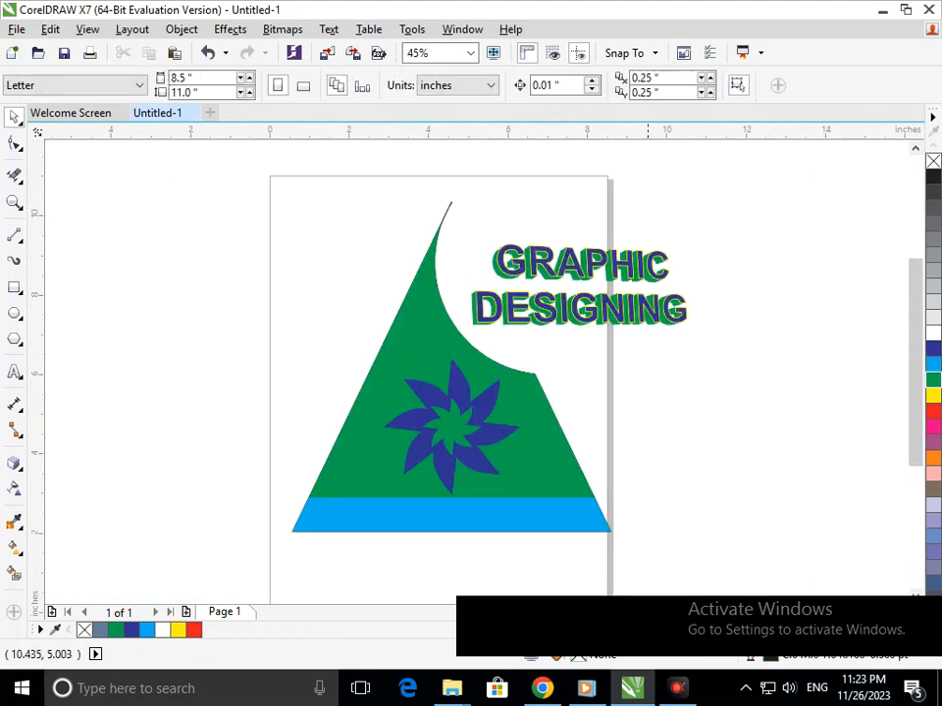
- Give the extruded sides of the text a yellow outline and a blue fill
{"action": "left_click", "coordinate": [599, 322]}
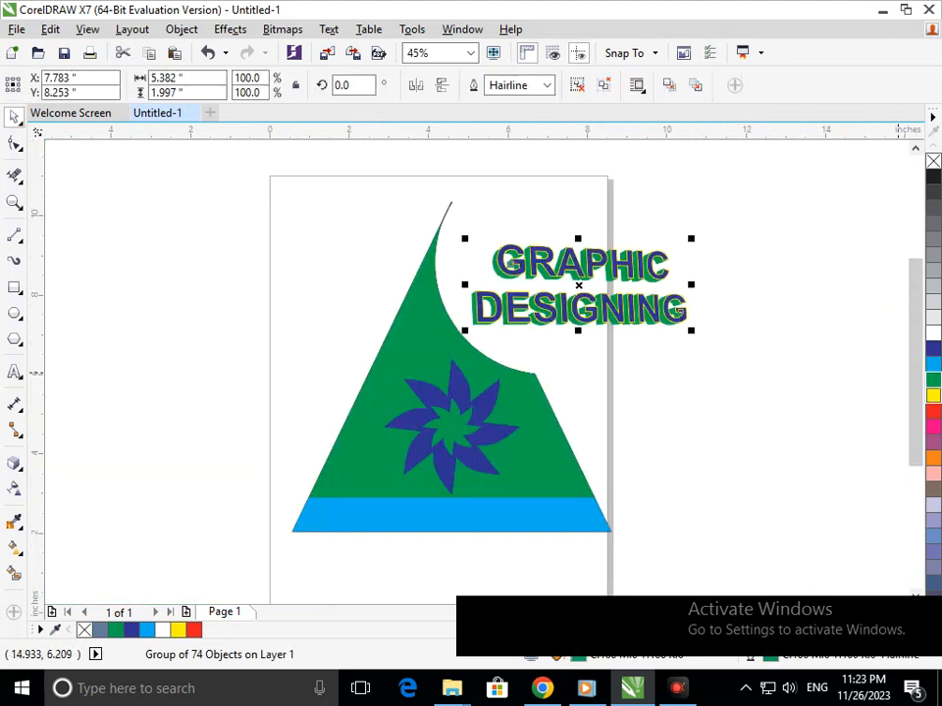
{"action": "left_click", "coordinate": [932, 395]}
{"action": "right_click", "coordinate": [932, 395]}
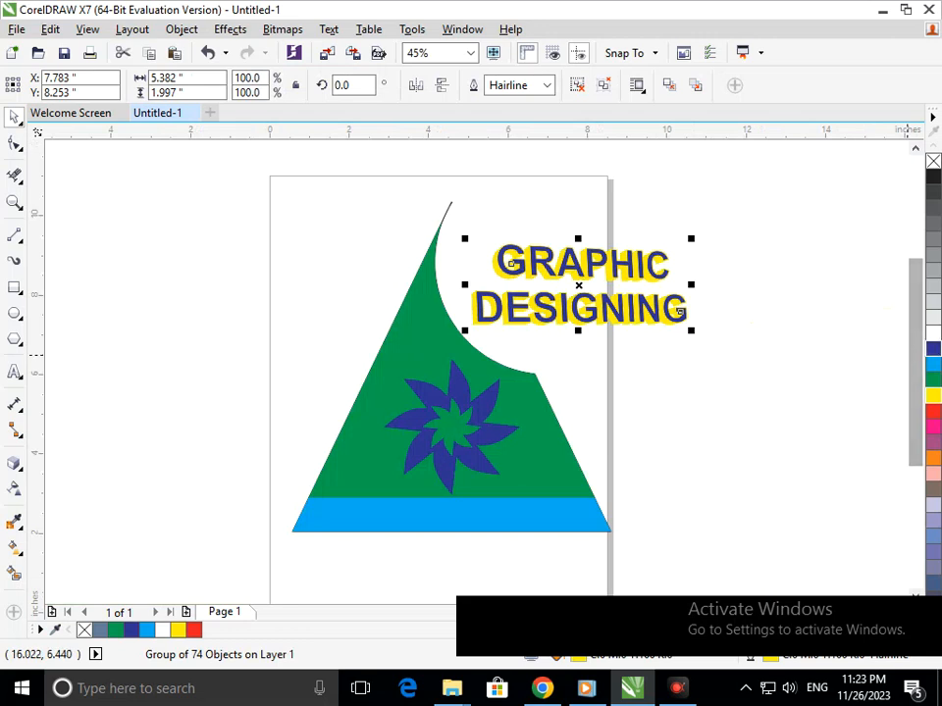
{"action": "left_click", "coordinate": [932, 349]}
{"action": "left_click", "coordinate": [779, 412]}
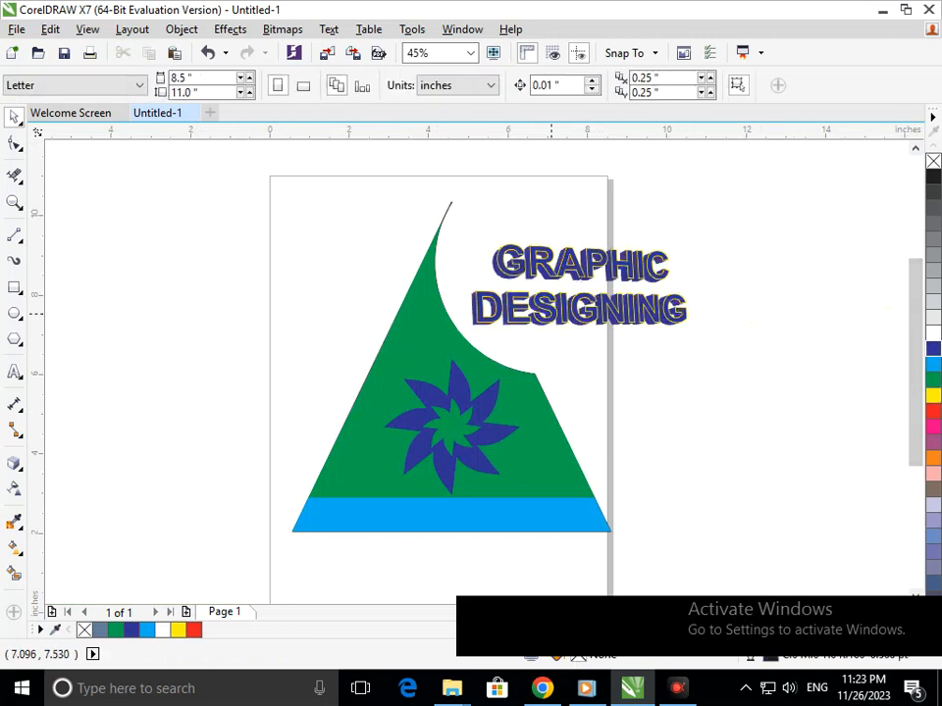
- Fill the front letter faces yellow after trying black and undoing the black outline
{"action": "left_click", "coordinate": [551, 295]}
{"action": "right_click", "coordinate": [932, 176]}
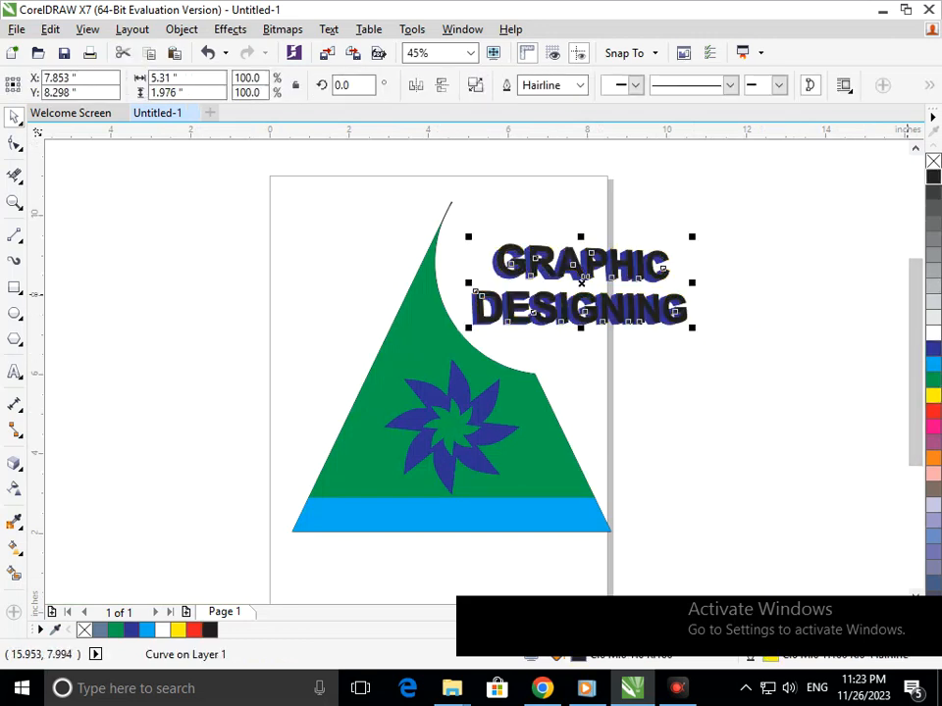
{"action": "key", "text": "ctrl+z"}
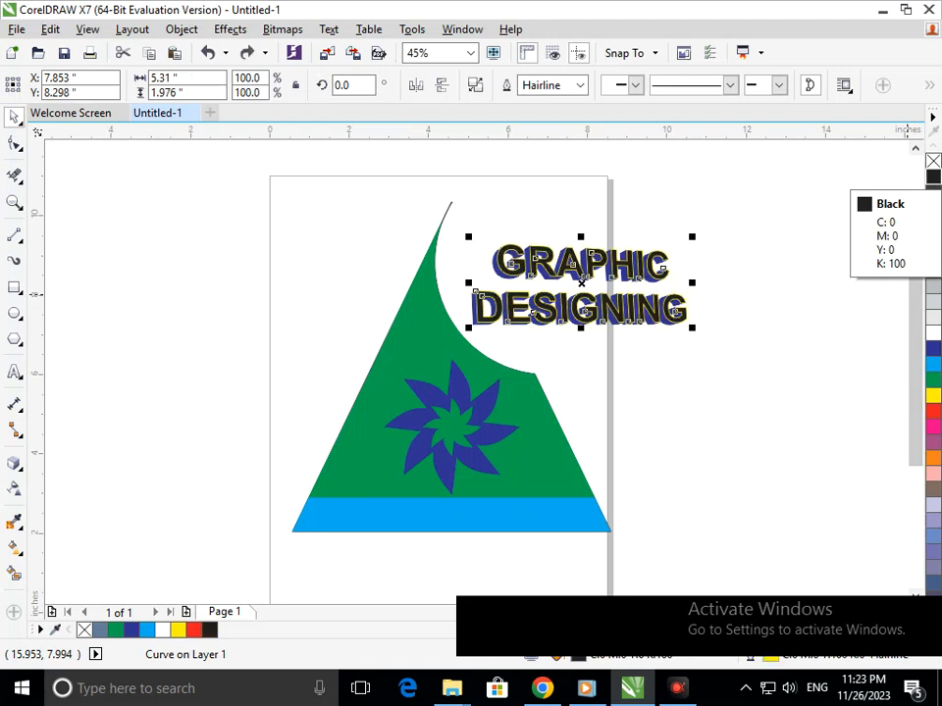
{"action": "left_click", "coordinate": [932, 396]}
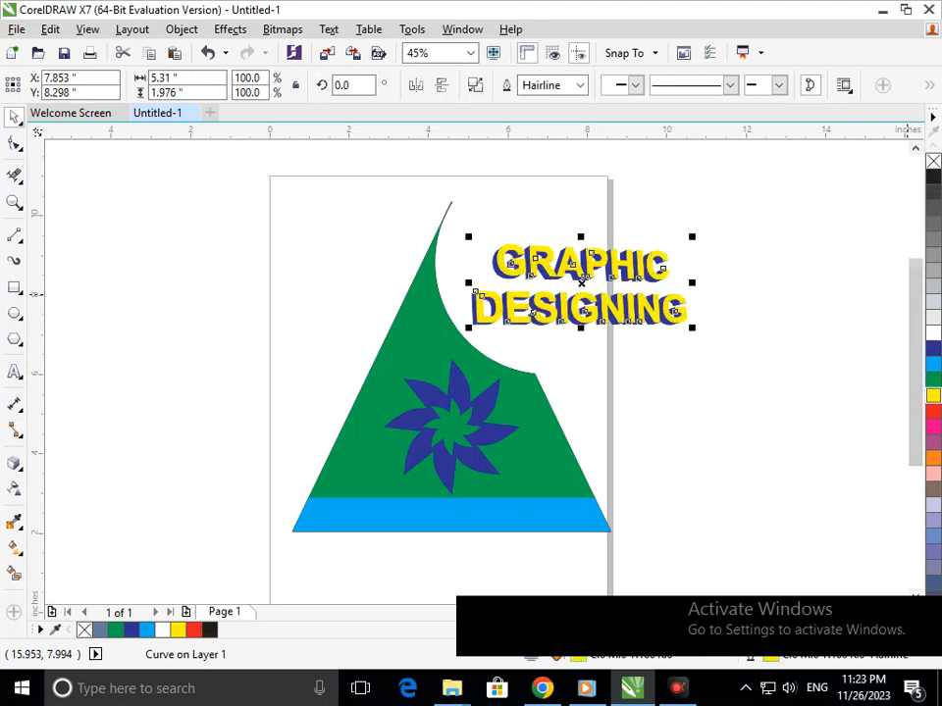
- Try a cyan and then a blue fill on the front letter faces of the text
{"action": "left_click", "coordinate": [932, 364]}
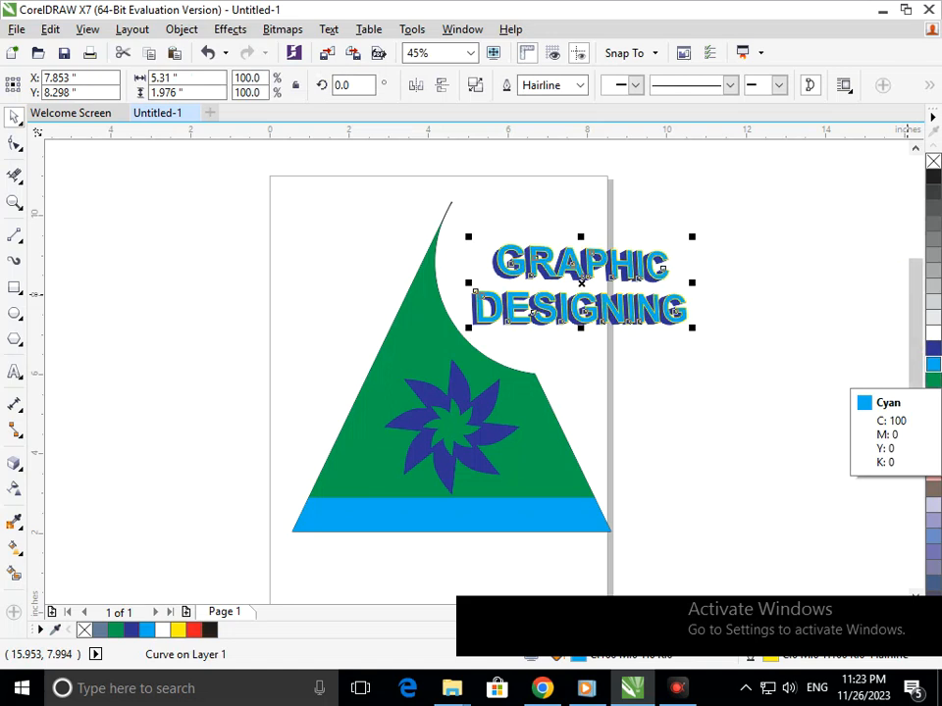
{"action": "left_click", "coordinate": [932, 347]}
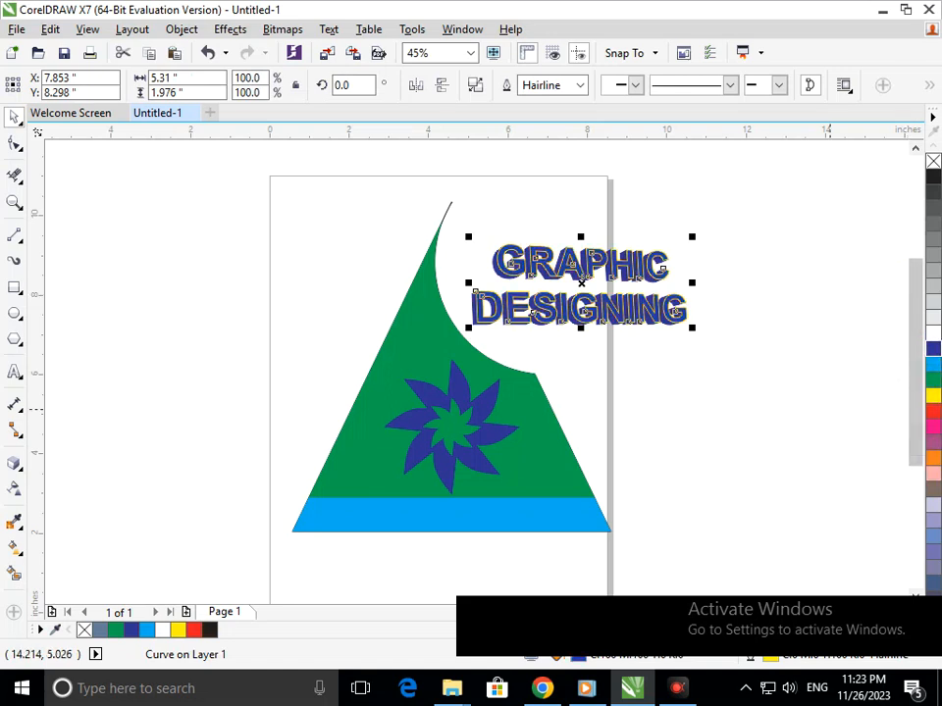
{"action": "left_click", "coordinate": [737, 393]}
- Fill the extruded sides of the text with cyan after trying yellow, red and orange
{"action": "left_click", "coordinate": [650, 323]}
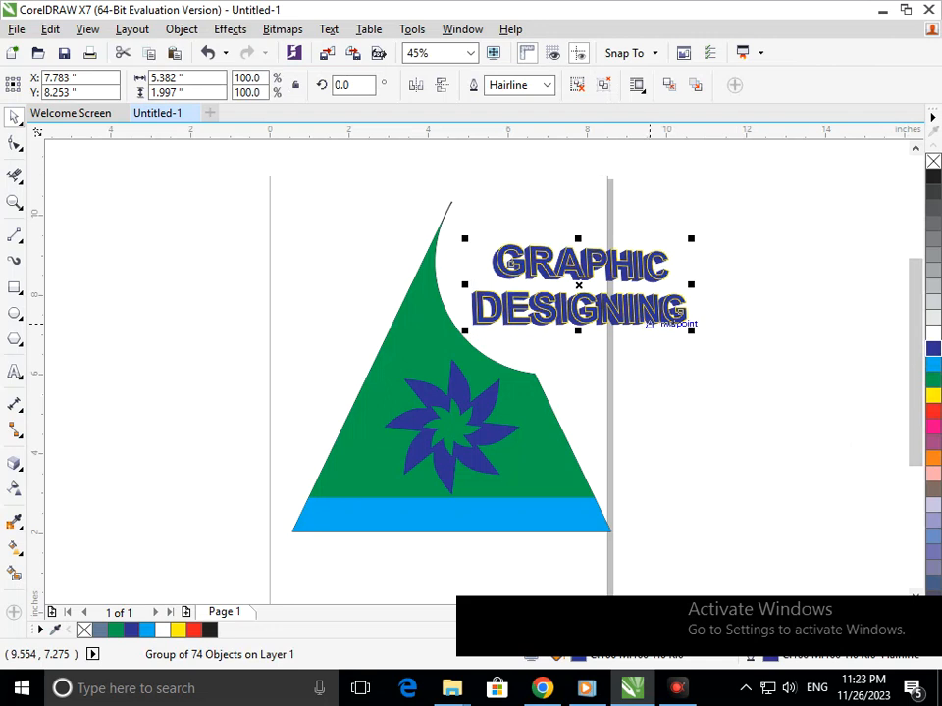
{"action": "left_click", "coordinate": [932, 394]}
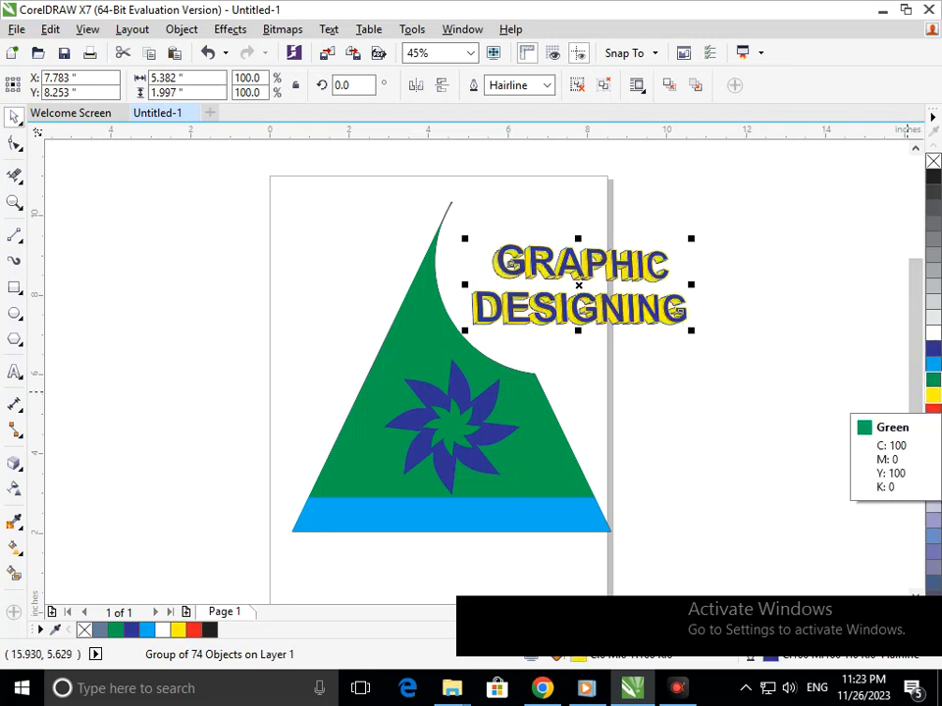
{"action": "left_click", "coordinate": [932, 411]}
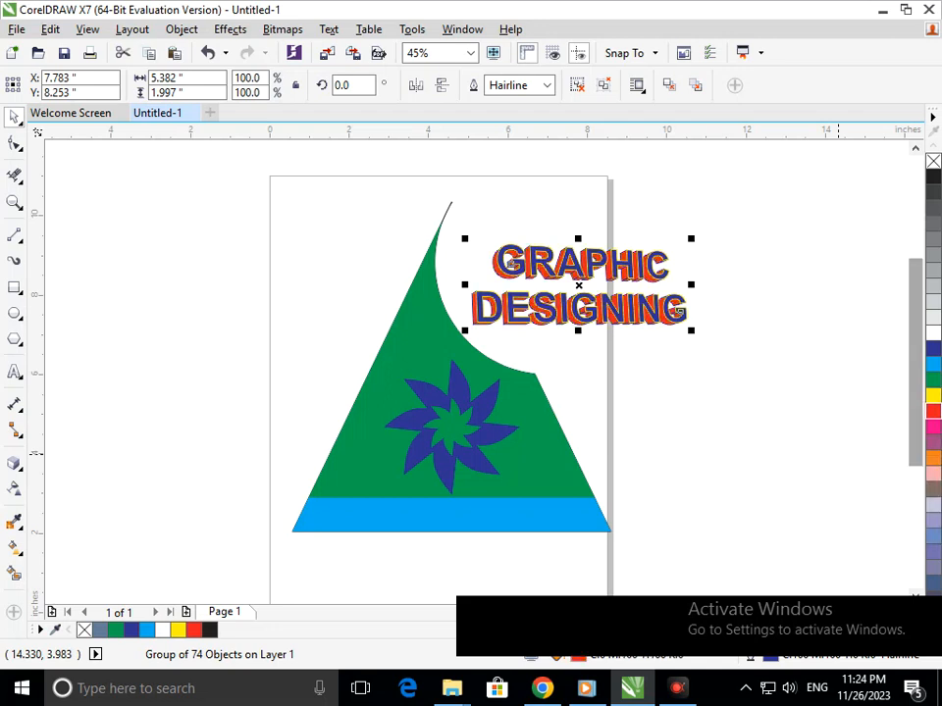
{"action": "left_click", "coordinate": [932, 458]}
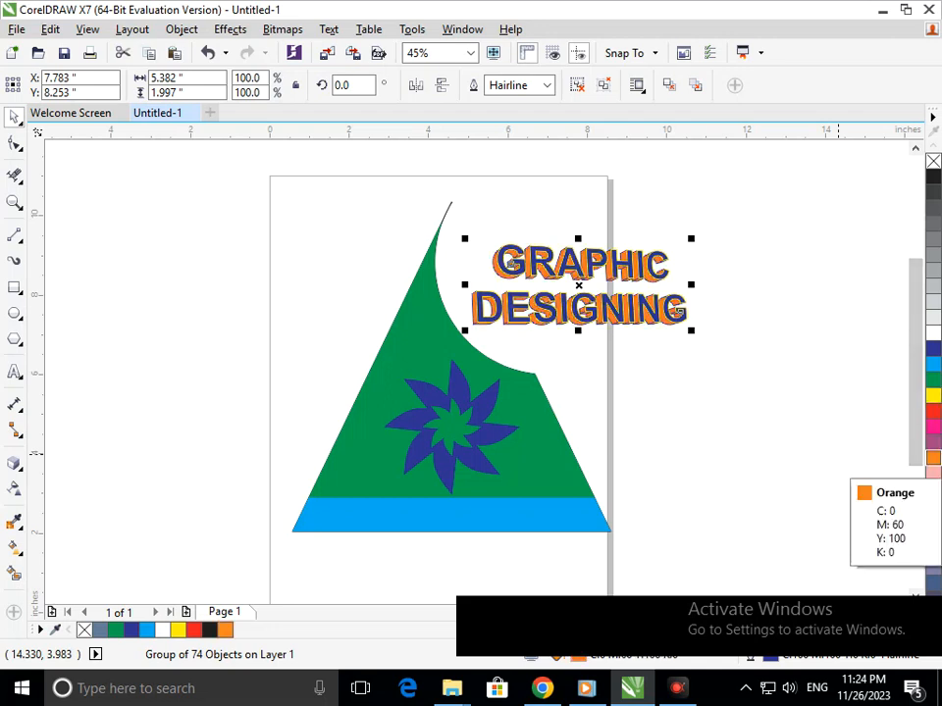
{"action": "left_click", "coordinate": [932, 364]}
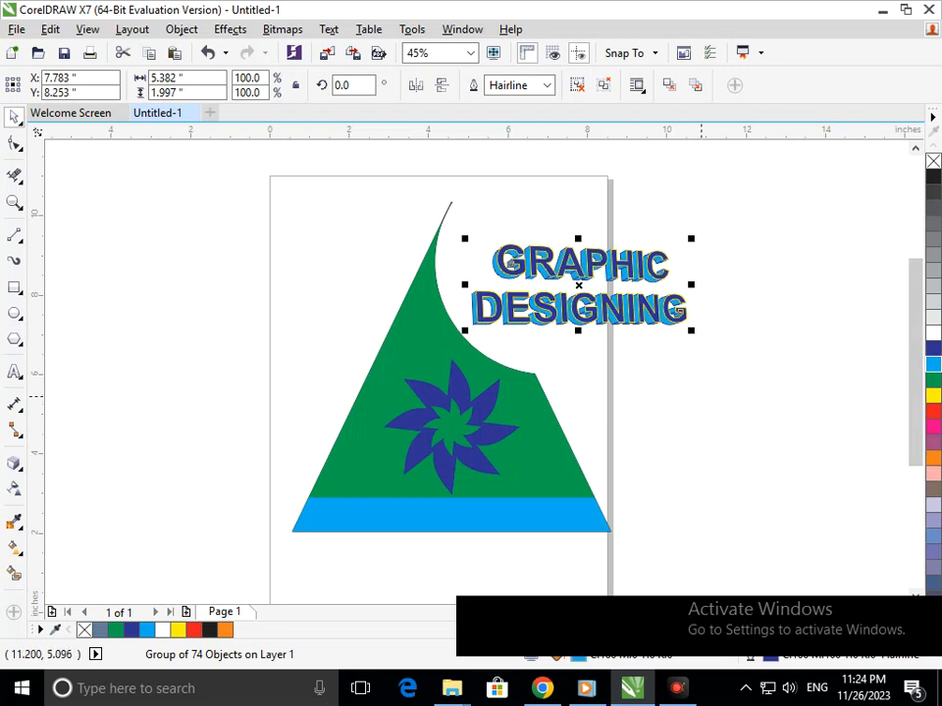
{"action": "left_click", "coordinate": [702, 396]}
- Fill the front letter faces of the text with purple after trying orange
{"action": "left_click", "coordinate": [645, 305]}
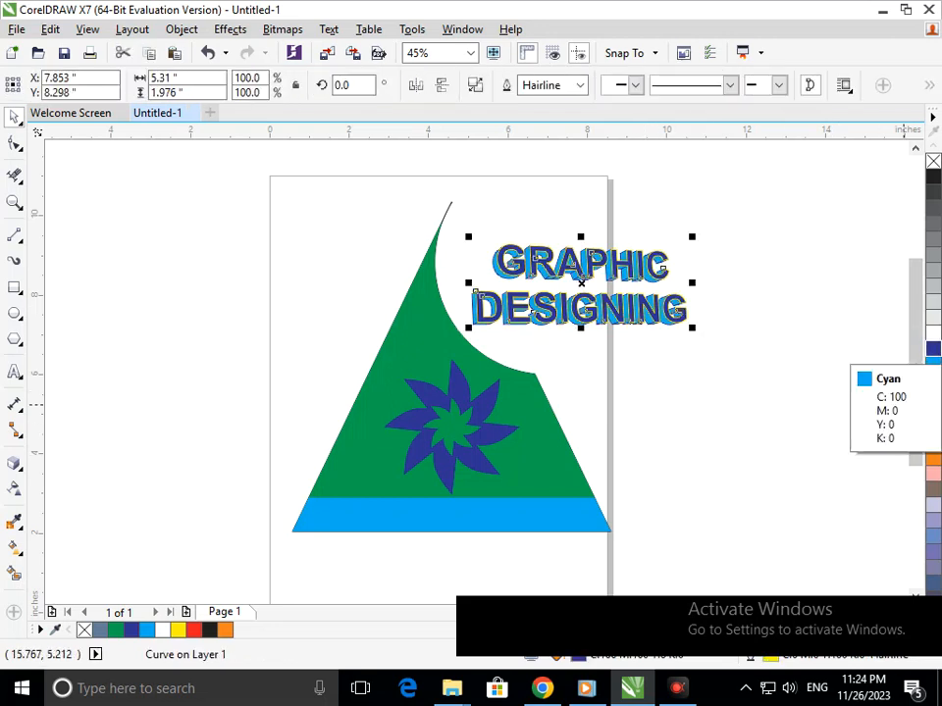
{"action": "left_click", "coordinate": [932, 458]}
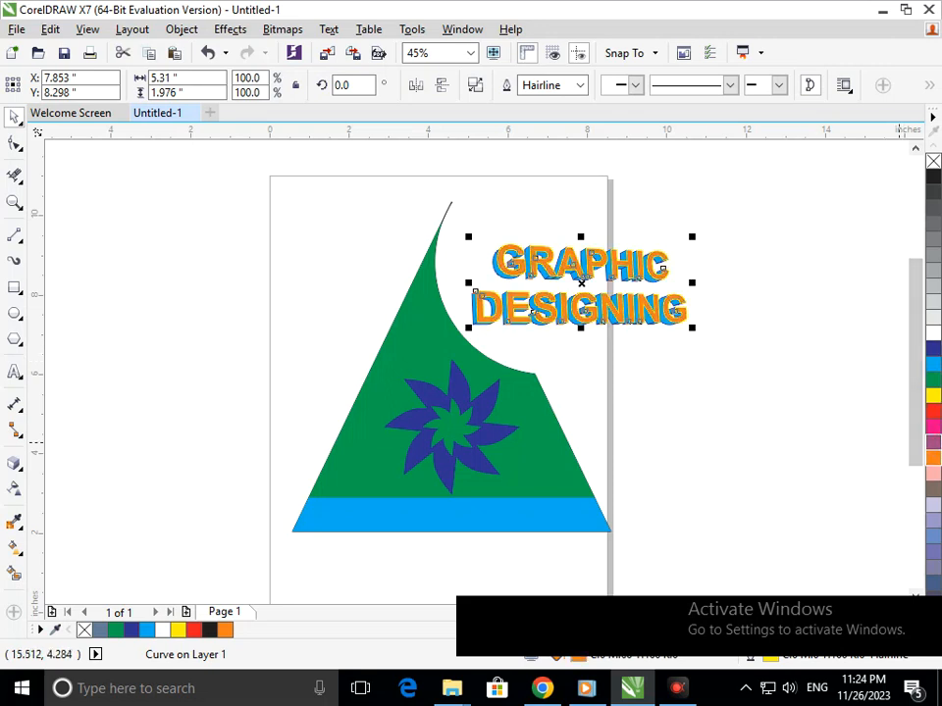
{"action": "left_click", "coordinate": [932, 442]}
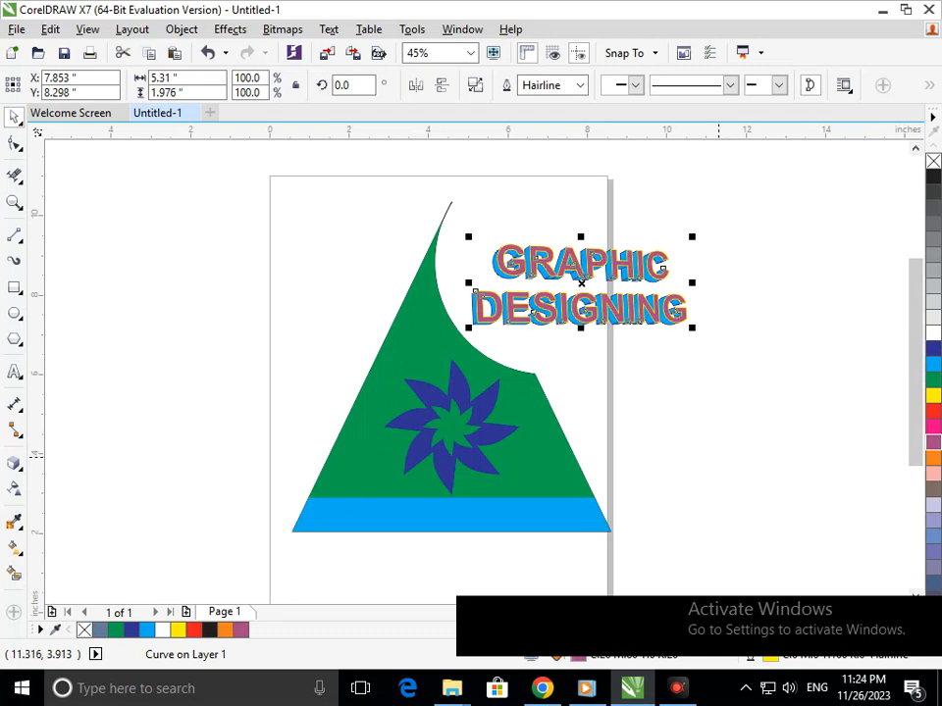
{"action": "key", "text": "Escape"}
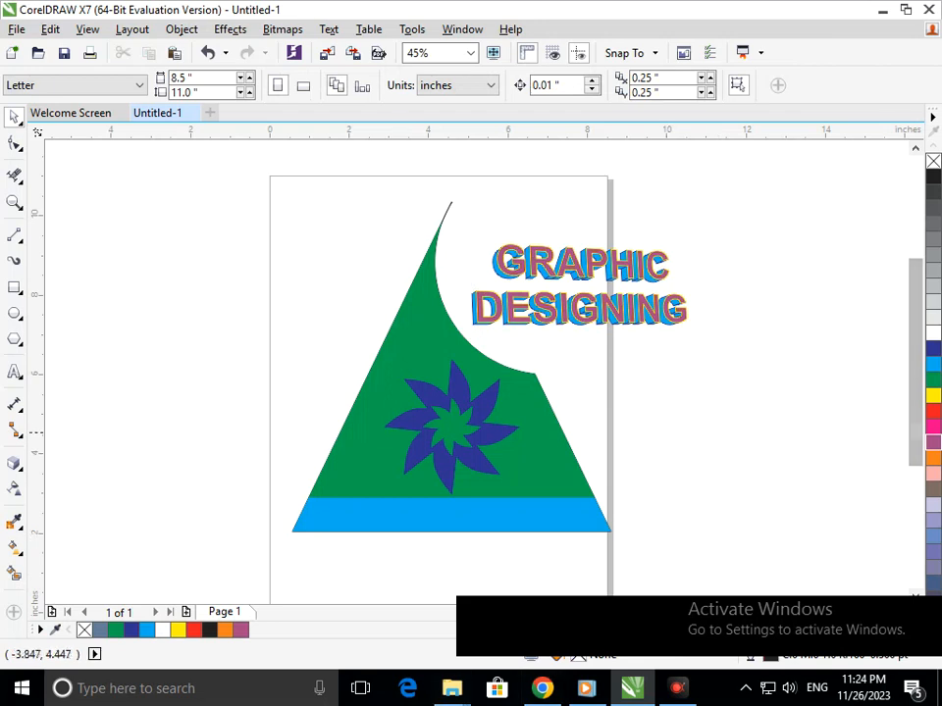
- Draw a vertical line across the middle of the triangle's bottom band and extend its upper end to about 1.52 in long
{"action": "left_click", "coordinate": [15, 236]}
{"action": "left_click_drag", "start_coordinate": [452, 475], "coordinate": [550, 550]}
{"action": "key", "text": "F2"}
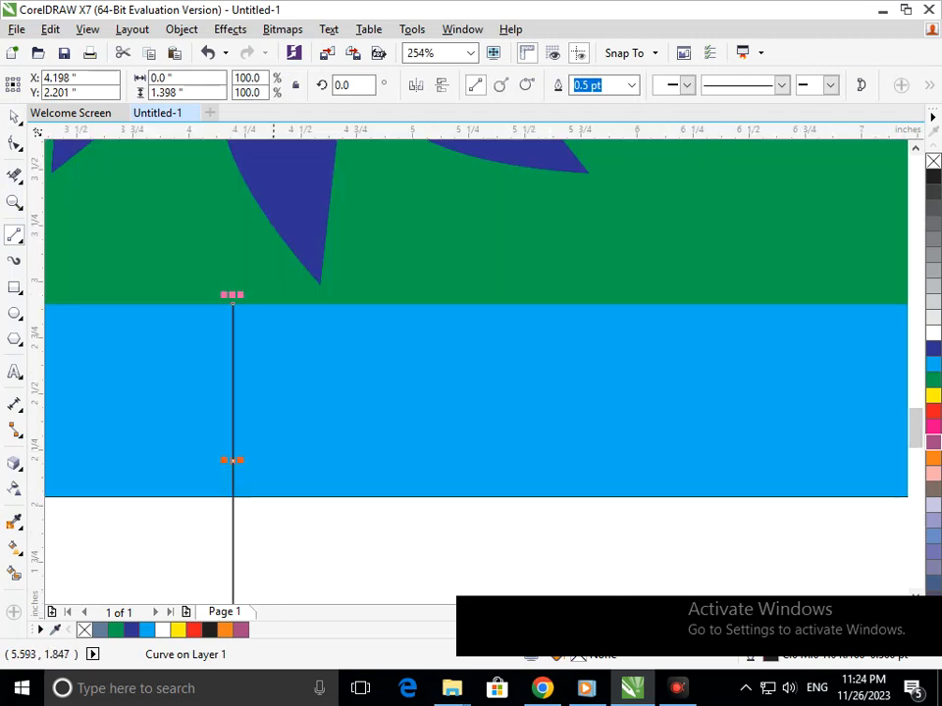
{"action": "left_click_drag", "start_coordinate": [232, 294], "coordinate": [233, 267]}
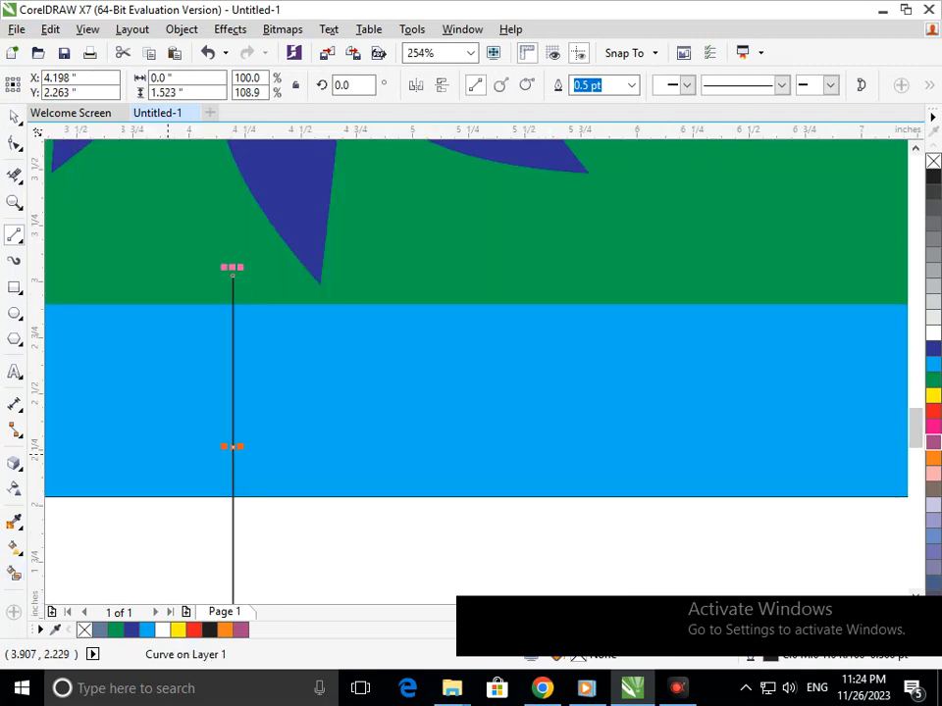
- Try orange and blue fills on the whole bottom band, and undo the fills along with the vertical line
{"action": "left_click", "coordinate": [177, 454]}
{"action": "key", "text": "F3"}
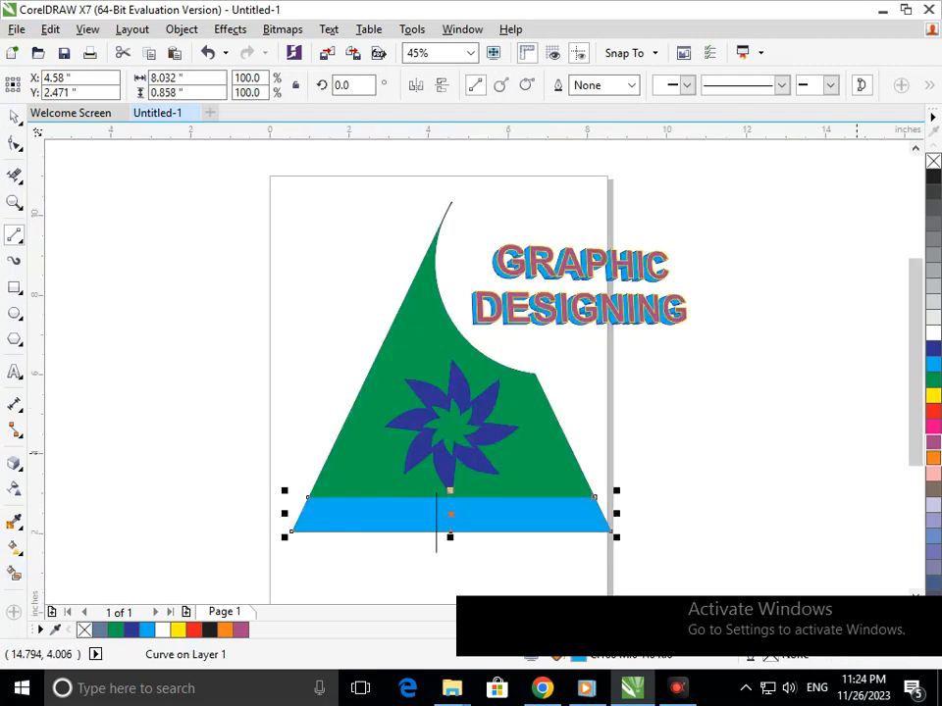
{"action": "left_click", "coordinate": [932, 457]}
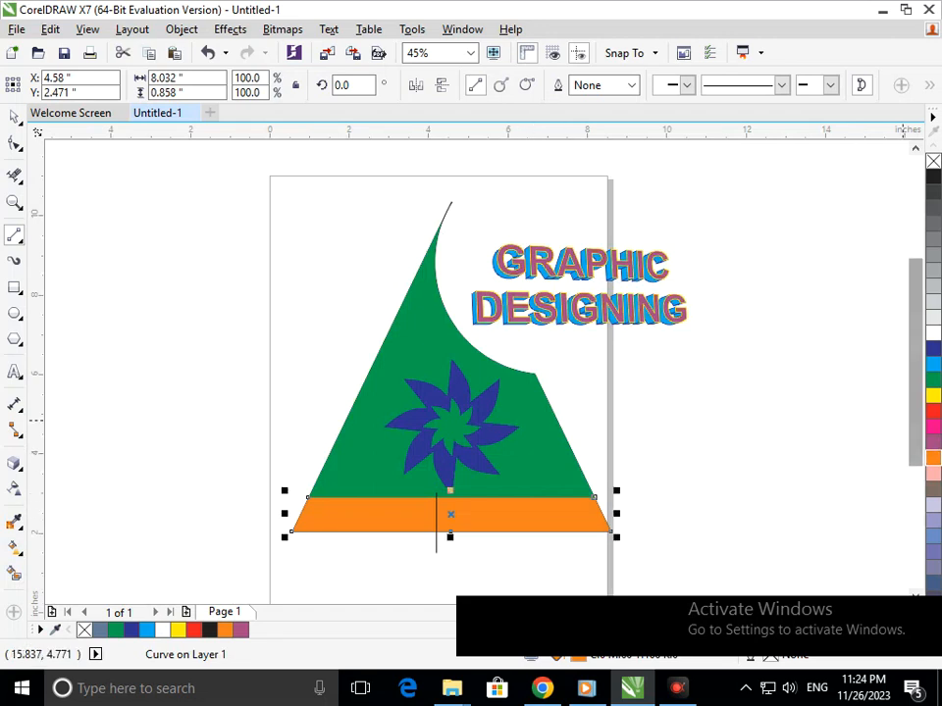
{"action": "left_click", "coordinate": [932, 349]}
{"action": "left_click", "coordinate": [14, 117]}
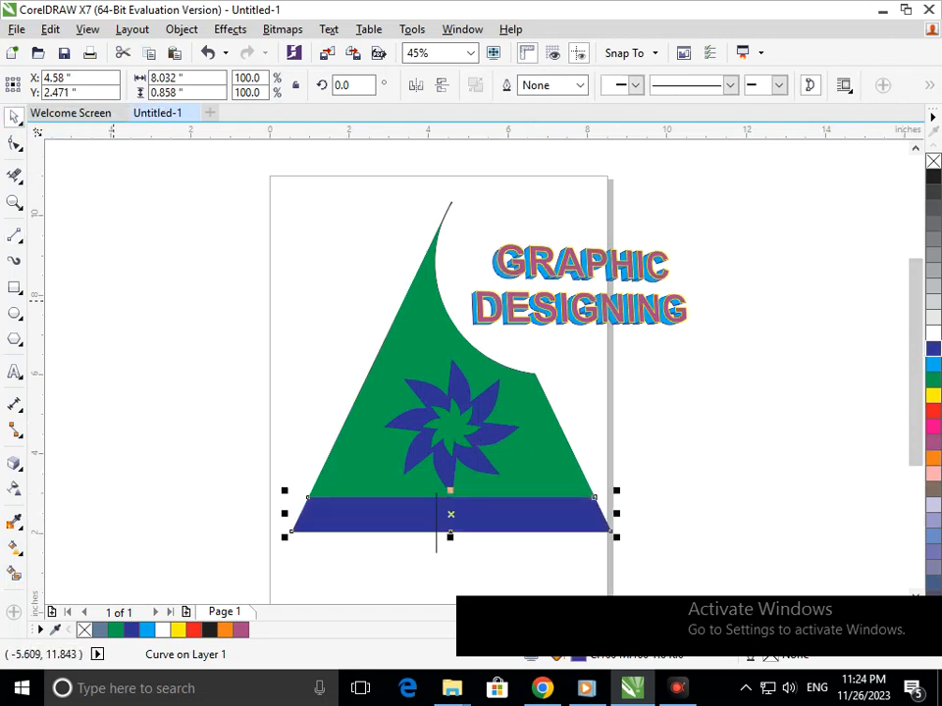
{"action": "left_click", "coordinate": [151, 329]}
{"action": "key", "text": "ctrl+z"}
{"action": "key", "text": "ctrl+z"}
{"action": "key", "text": "ctrl+z"}
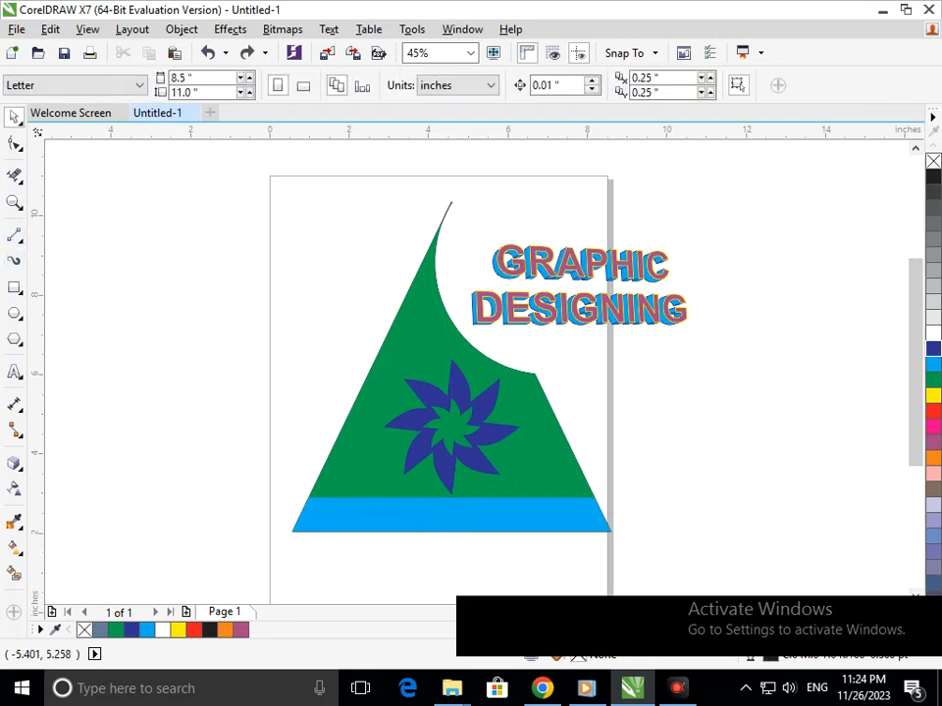
- Draw a vertical line across the middle of the bottom band and use Smart Fill to make each half a separate shape
{"action": "left_click", "coordinate": [14, 235]}
{"action": "left_click_drag", "start_coordinate": [460, 559], "coordinate": [459, 466]}
{"action": "left_click", "coordinate": [13, 573]}
{"action": "left_click", "coordinate": [324, 521]}
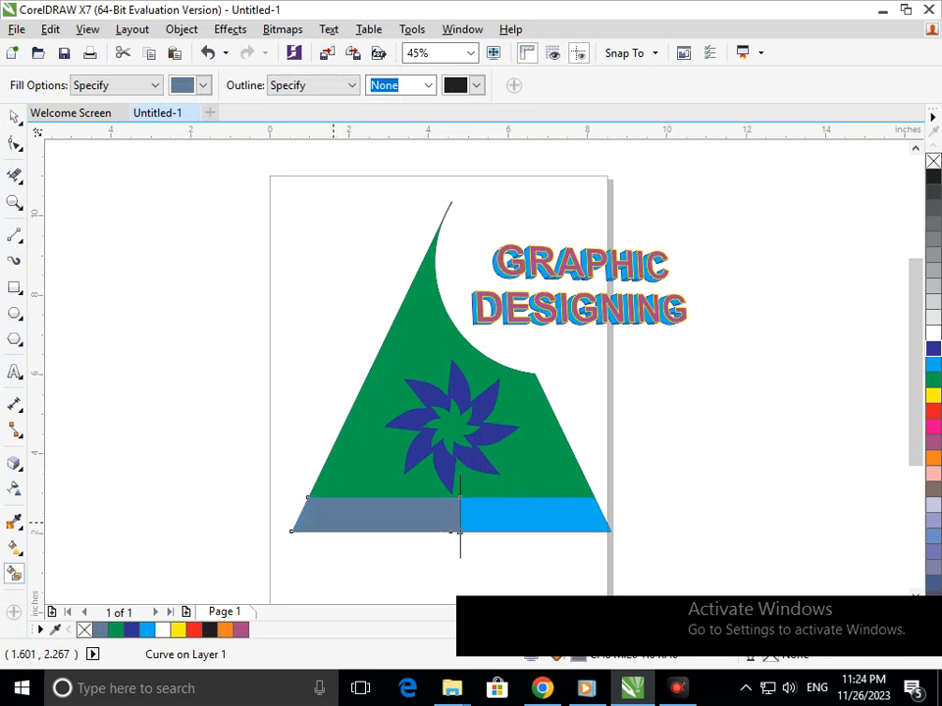
{"action": "left_click", "coordinate": [540, 528]}
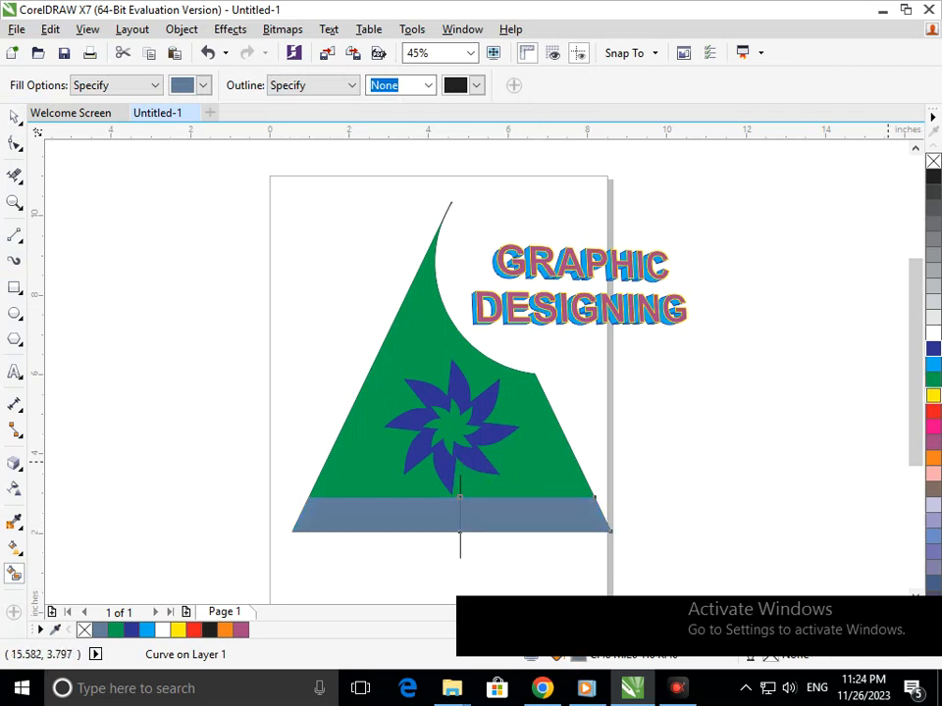
- Fill the right half of the bottom band blue and the left half purple
{"action": "left_click", "coordinate": [932, 379]}
{"action": "left_click", "coordinate": [932, 349]}
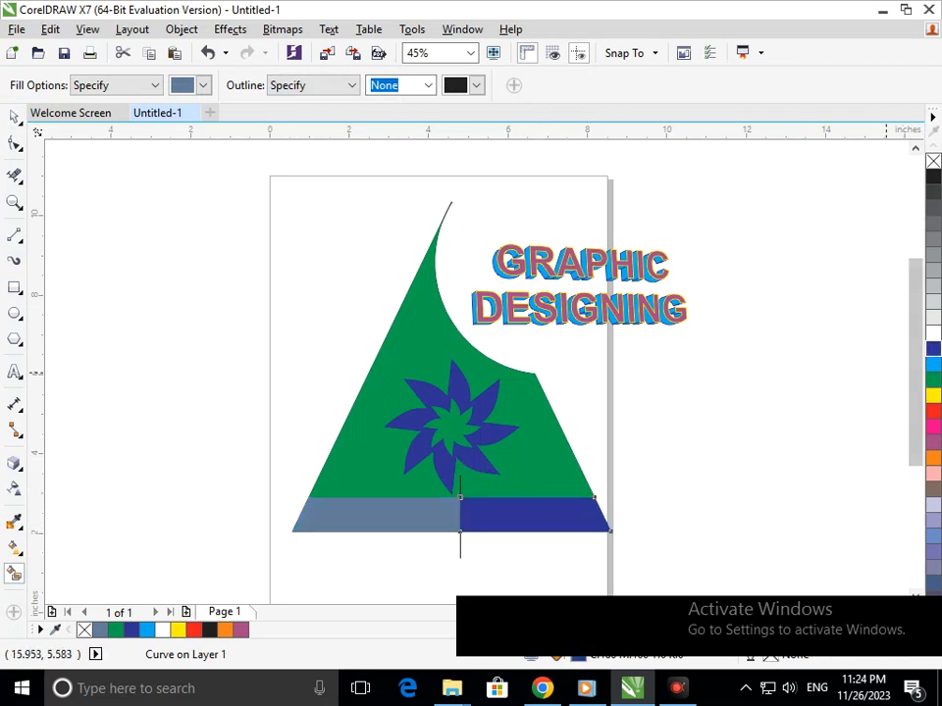
{"action": "left_click", "coordinate": [438, 523]}
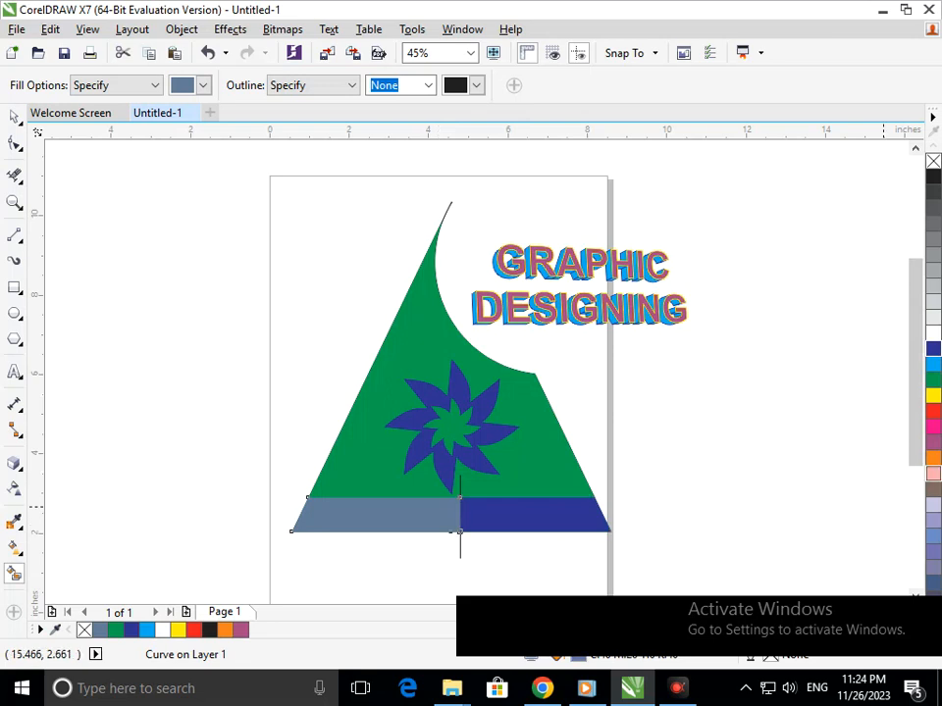
{"action": "left_click", "coordinate": [932, 442]}
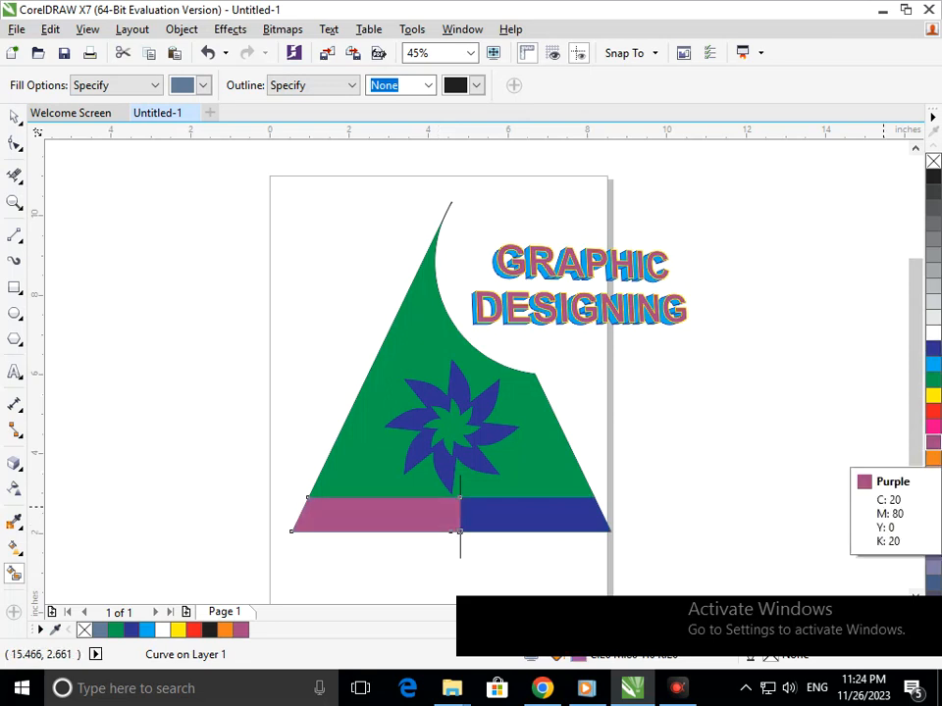
{"action": "left_click", "coordinate": [14, 117]}
{"action": "left_click", "coordinate": [171, 312]}
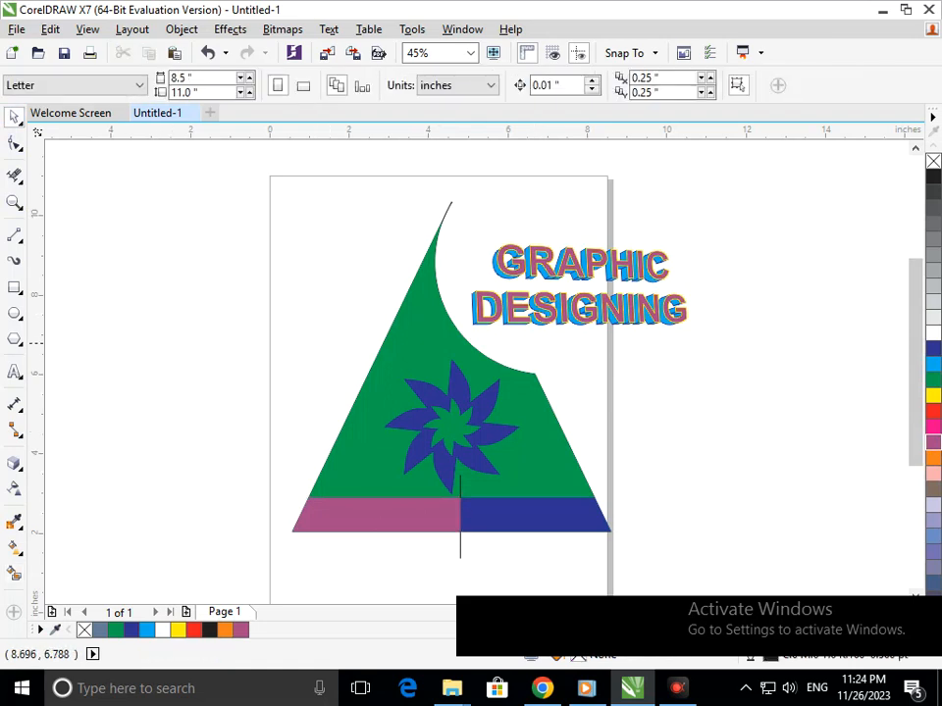
- Draw a connected line from the cutout's lower-right corner, rising diagonally about 0.95 in and running horizontally about 3.48 in beneath the text
{"action": "left_click", "coordinate": [14, 236]}
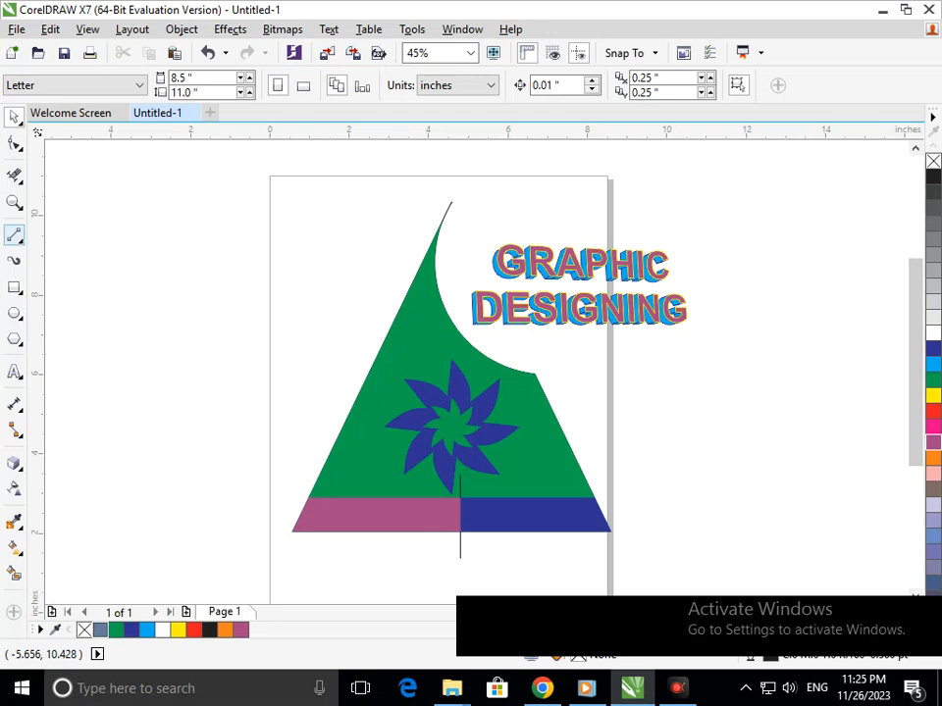
{"action": "left_click", "coordinate": [535, 373]}
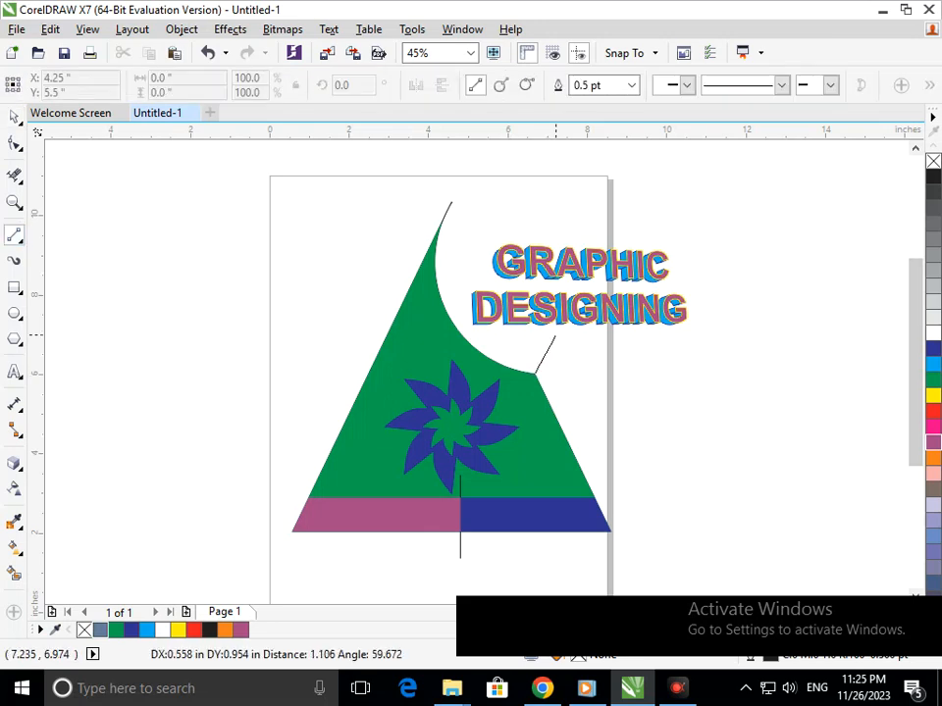
{"action": "left_click", "coordinate": [554, 335]}
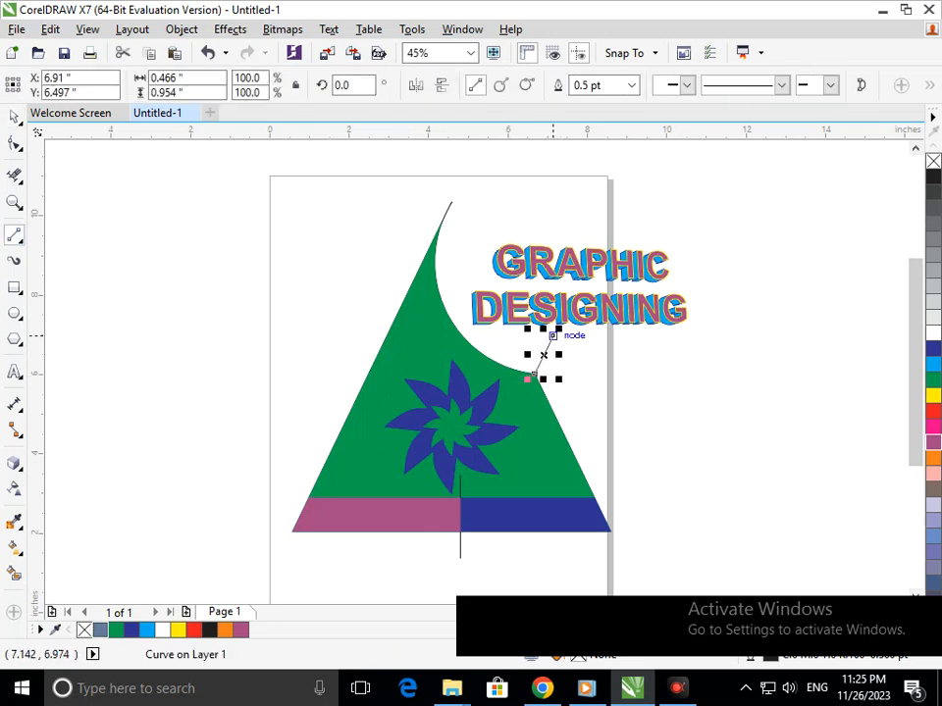
{"action": "left_click", "coordinate": [554, 335]}
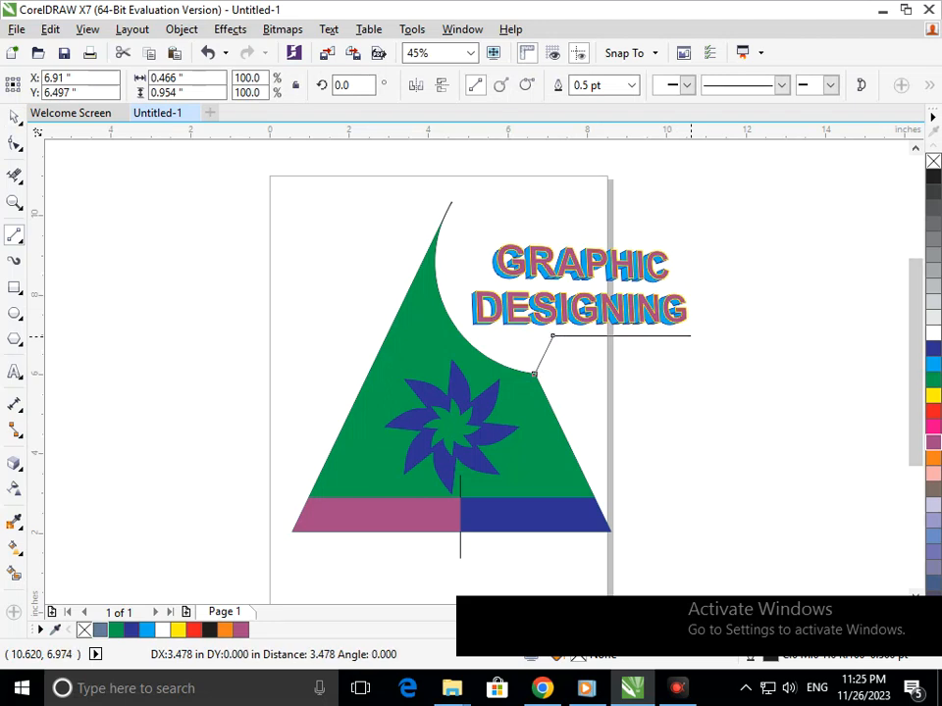
{"action": "double_click", "coordinate": [690, 336]}
- Draw a horizontal line about 5.62 in long from the triangle's top tip, above the text
{"action": "left_click", "coordinate": [450, 201]}
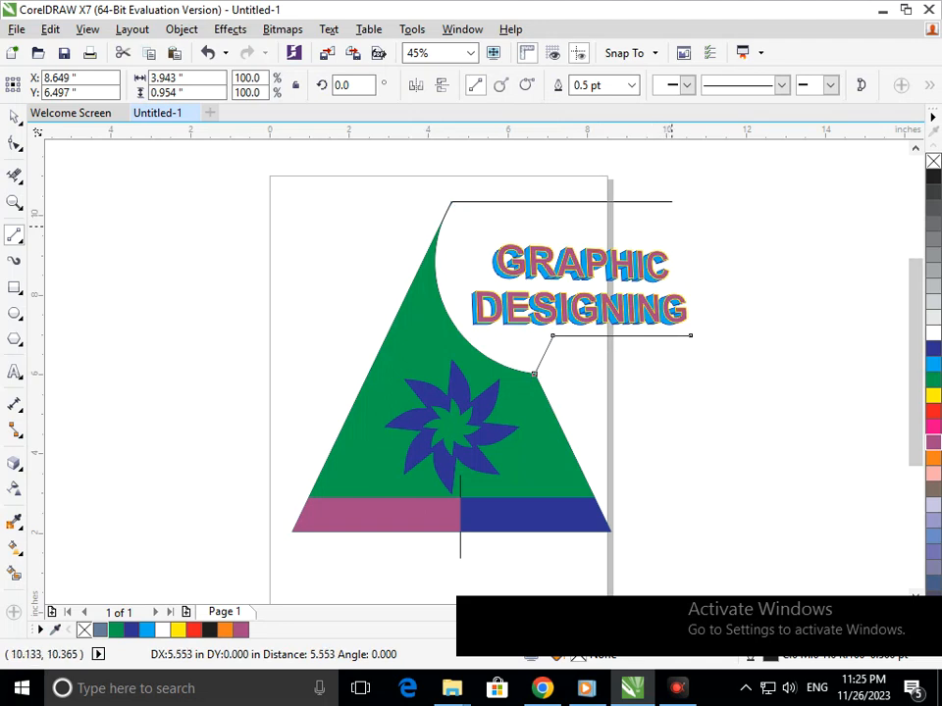
{"action": "double_click", "coordinate": [675, 202]}
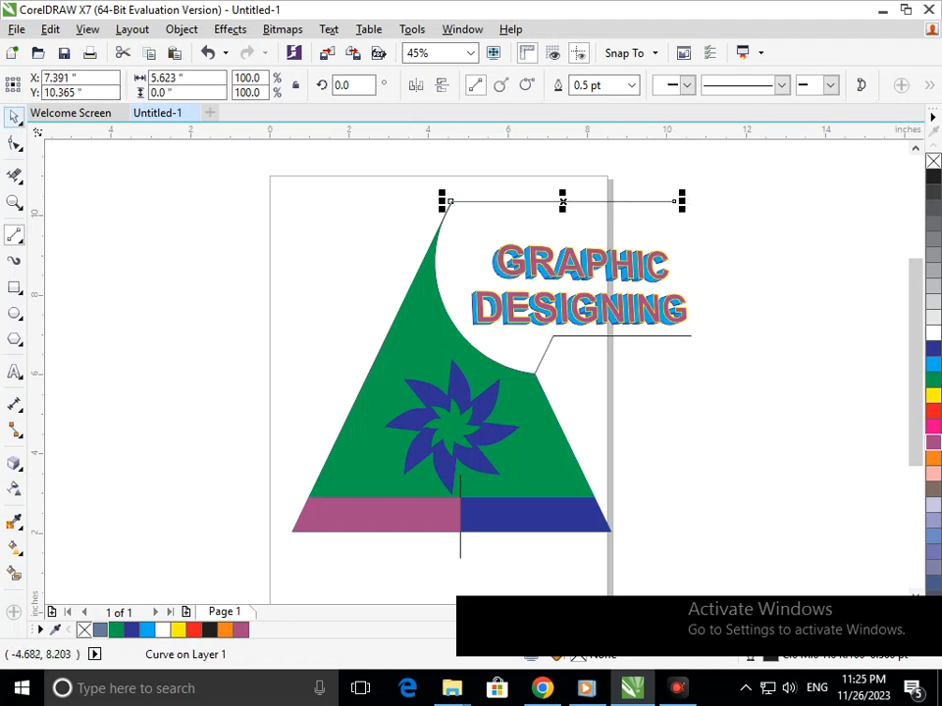
{"action": "left_click", "coordinate": [14, 117]}
{"action": "left_click", "coordinate": [100, 241]}
- Set the outline width of the two lines above and below the text to 12 pt after trying 36 pt
{"action": "left_click", "coordinate": [487, 201]}
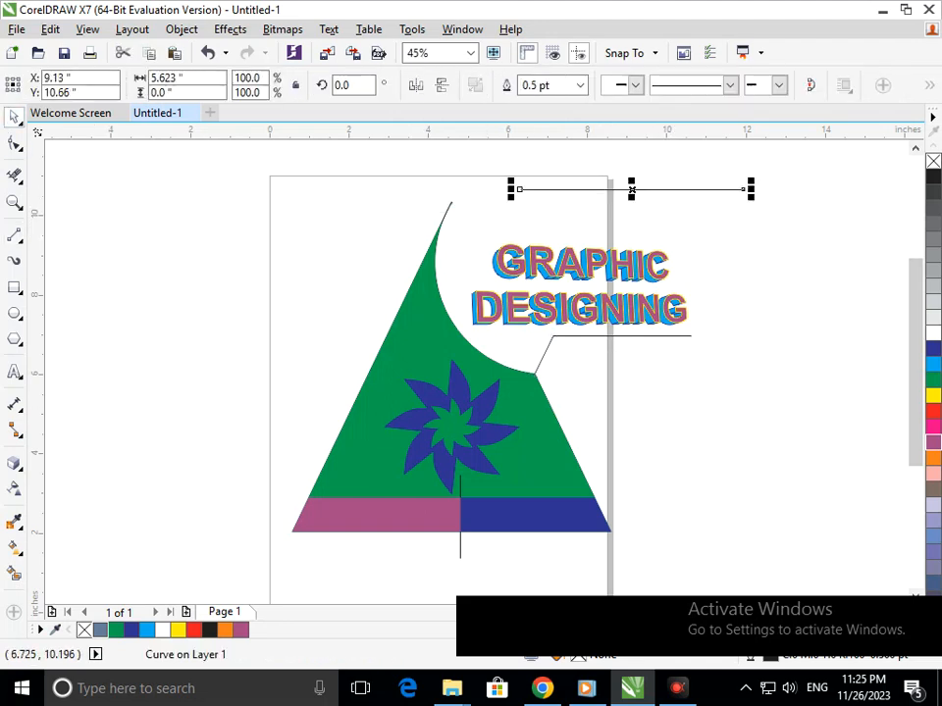
{"action": "left_click", "coordinate": [544, 355], "text": "shift"}
{"action": "left_click_drag", "start_coordinate": [547, 348], "coordinate": [657, 335]}
{"action": "key", "text": "ctrl+z"}
{"action": "left_click", "coordinate": [767, 85]}
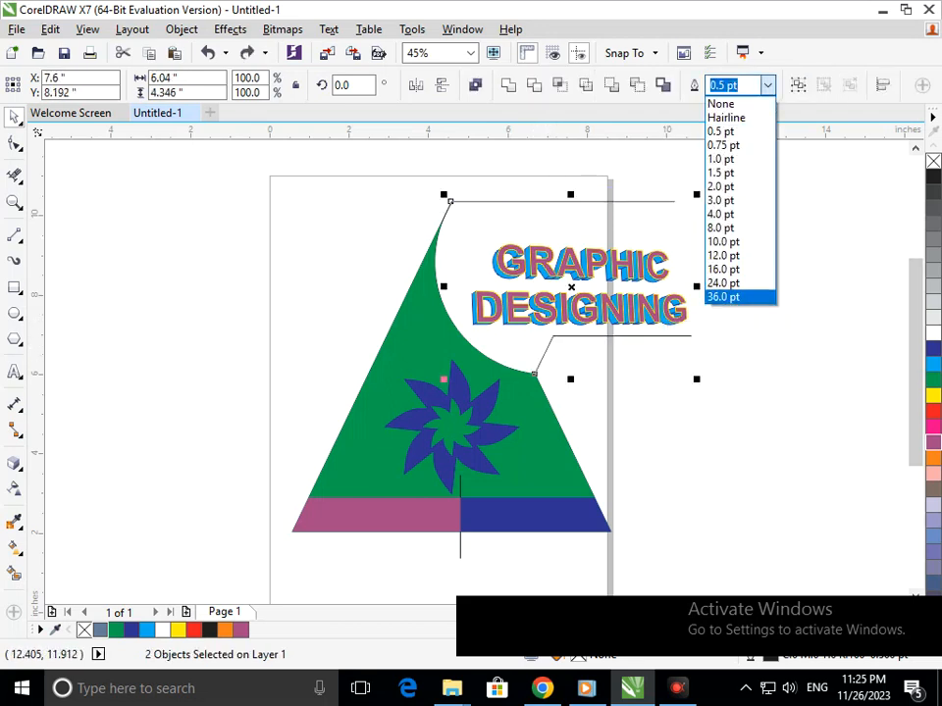
{"action": "left_click", "coordinate": [738, 296]}
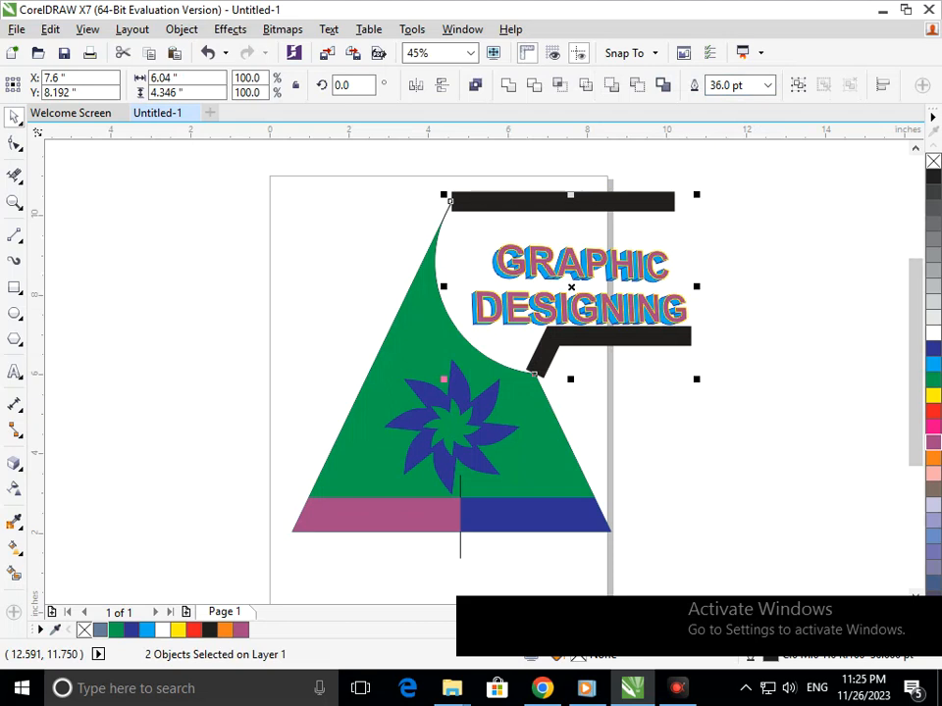
{"action": "left_click", "coordinate": [767, 85]}
{"action": "left_click", "coordinate": [726, 255]}
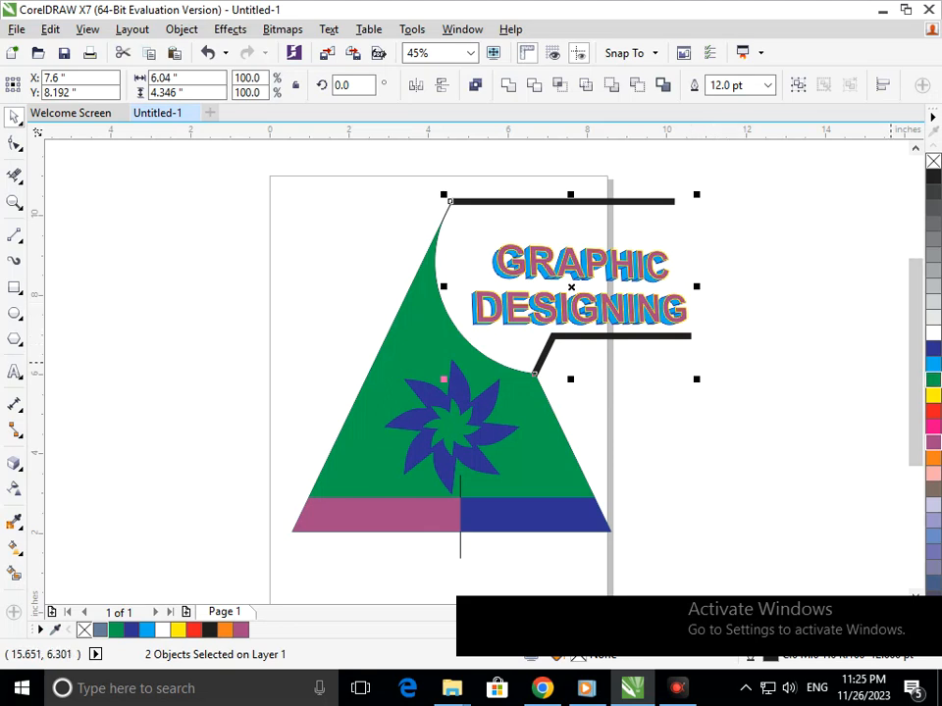
- Set the fill and outline color of the two thick lines above and below the text to green
{"action": "left_click", "coordinate": [932, 380]}
{"action": "right_click", "coordinate": [932, 380]}
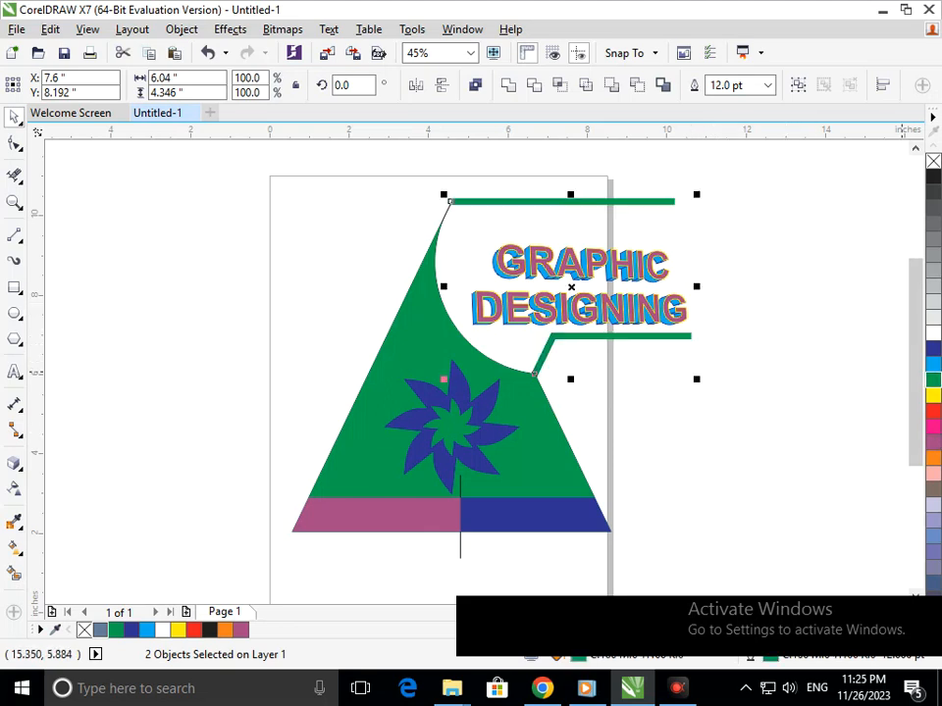
{"action": "key", "text": "ctrl+z"}
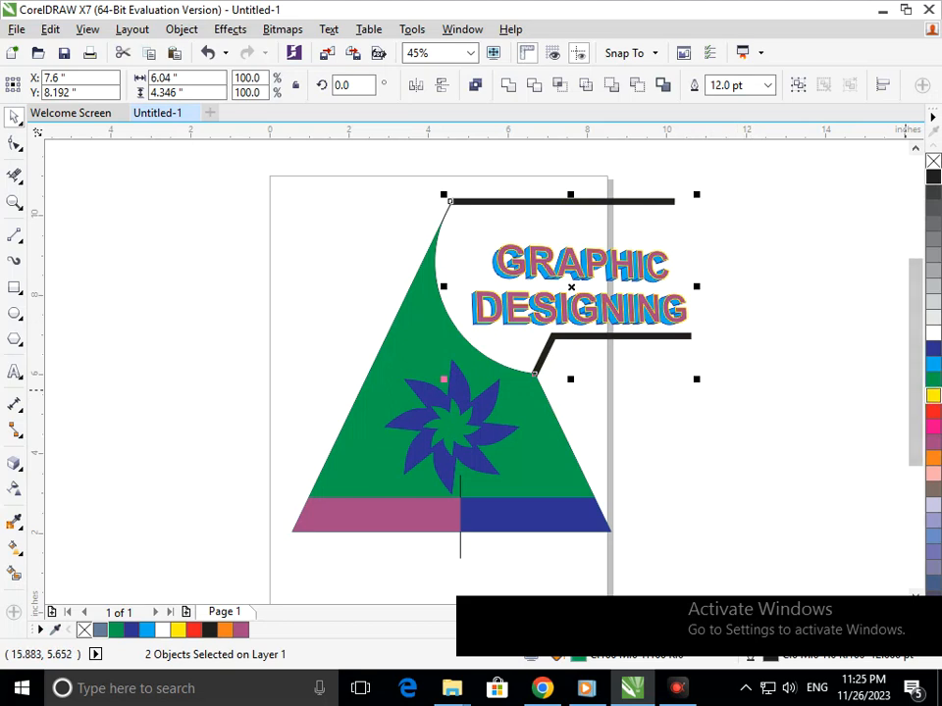
{"action": "key", "text": "ctrl+shift+z"}
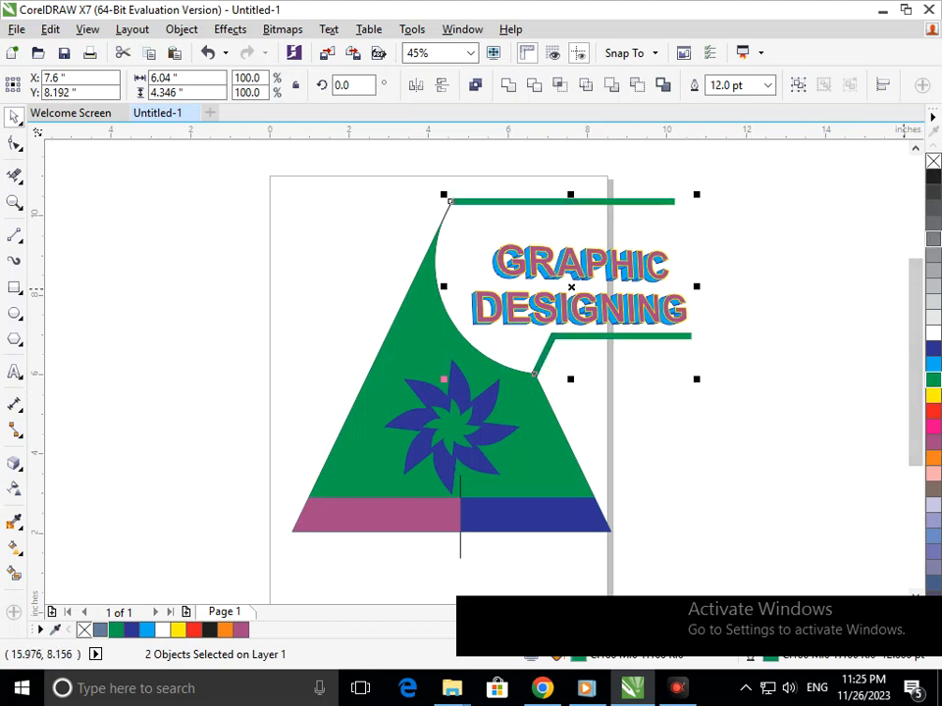
{"action": "key", "text": "ctrl+z"}
{"action": "key", "text": "ctrl+shift+z"}
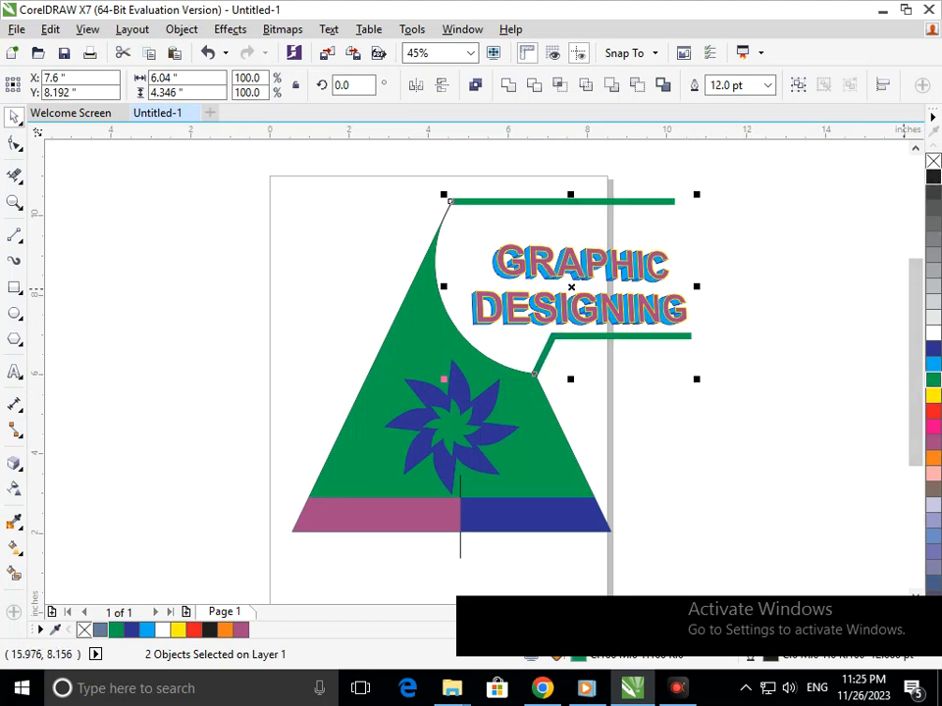
{"action": "left_click", "coordinate": [711, 432]}
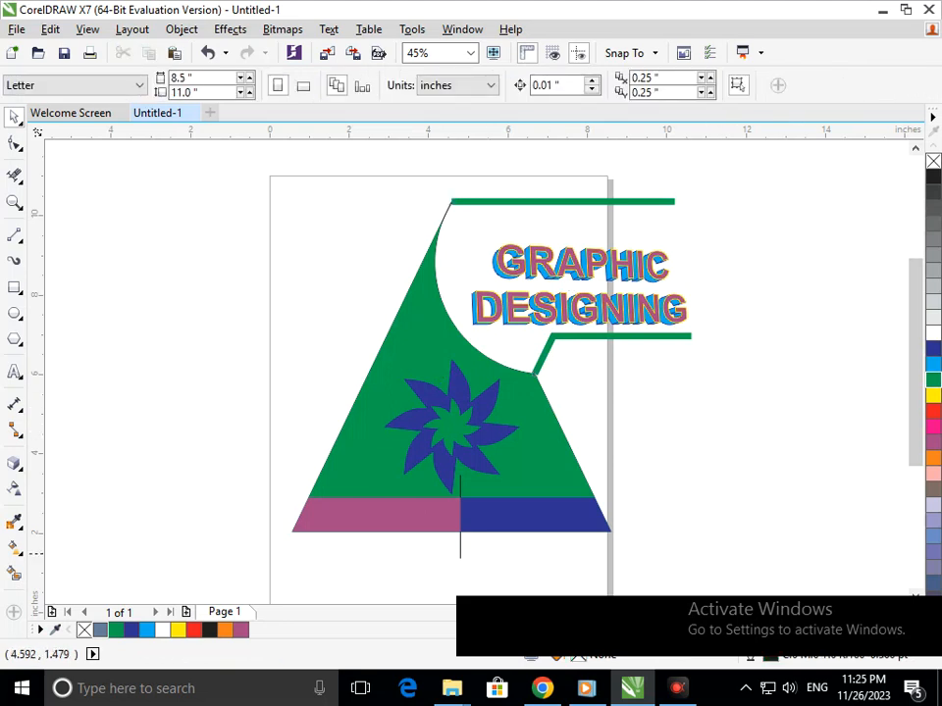
- Delete the vertical line crossing the base band, and shift the "GRAPHIC DESIGNING" text slightly up and left between the green lines
{"action": "left_click_drag", "start_coordinate": [459, 555], "coordinate": [460, 557]}
{"action": "key", "text": "Delete"}
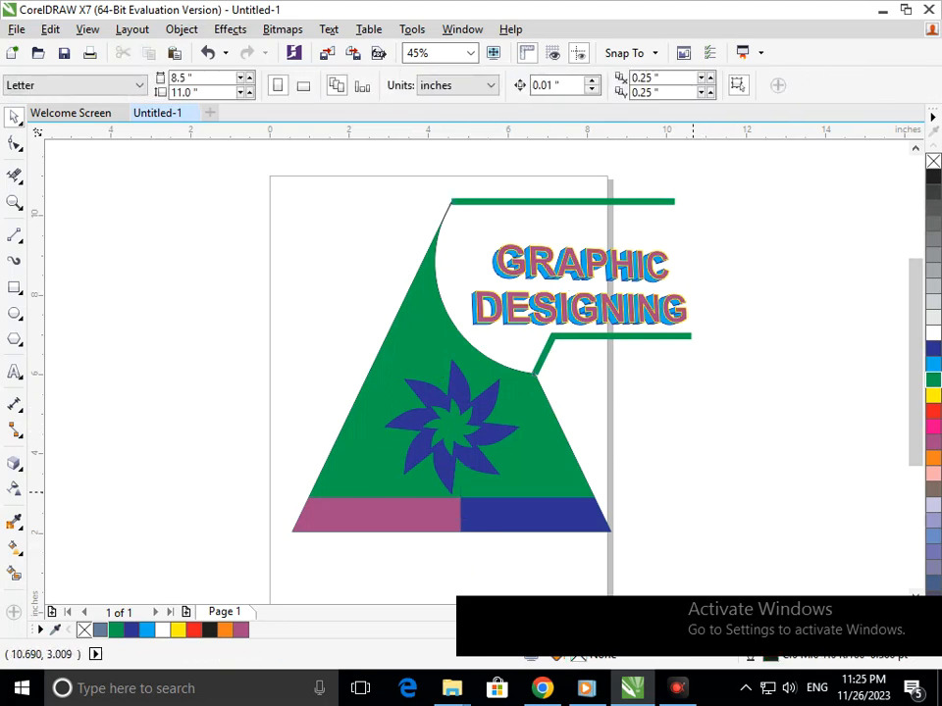
{"action": "scroll", "coordinate": [348, 361], "scroll_direction": "down", "scroll_amount": 2}
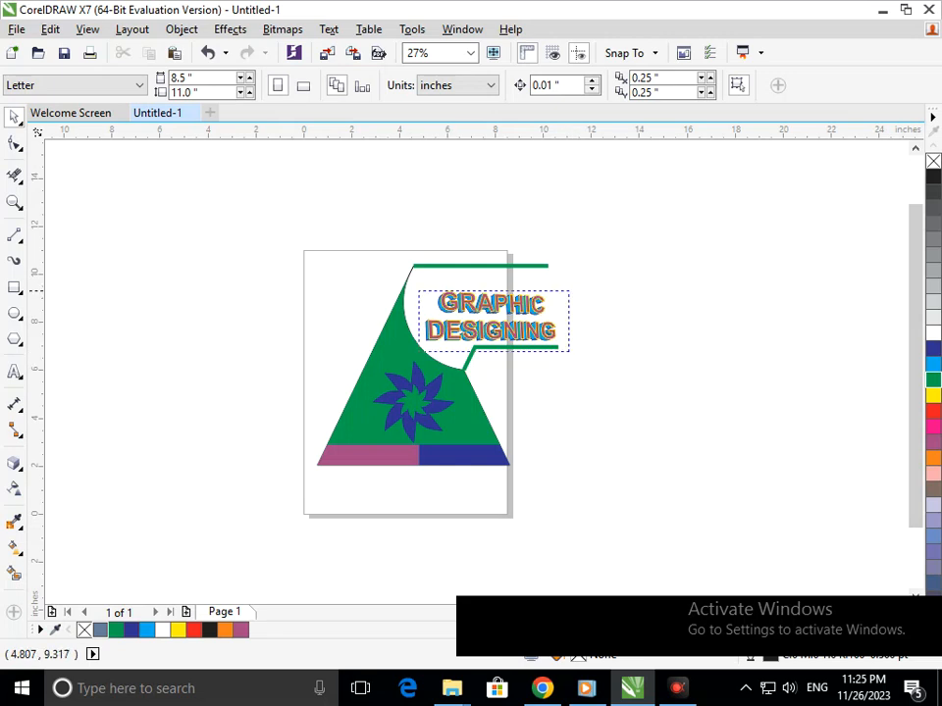
{"action": "left_click", "coordinate": [489, 314]}
{"action": "left_click_drag", "start_coordinate": [454, 332], "coordinate": [449, 326]}
{"action": "left_click", "coordinate": [541, 383]}
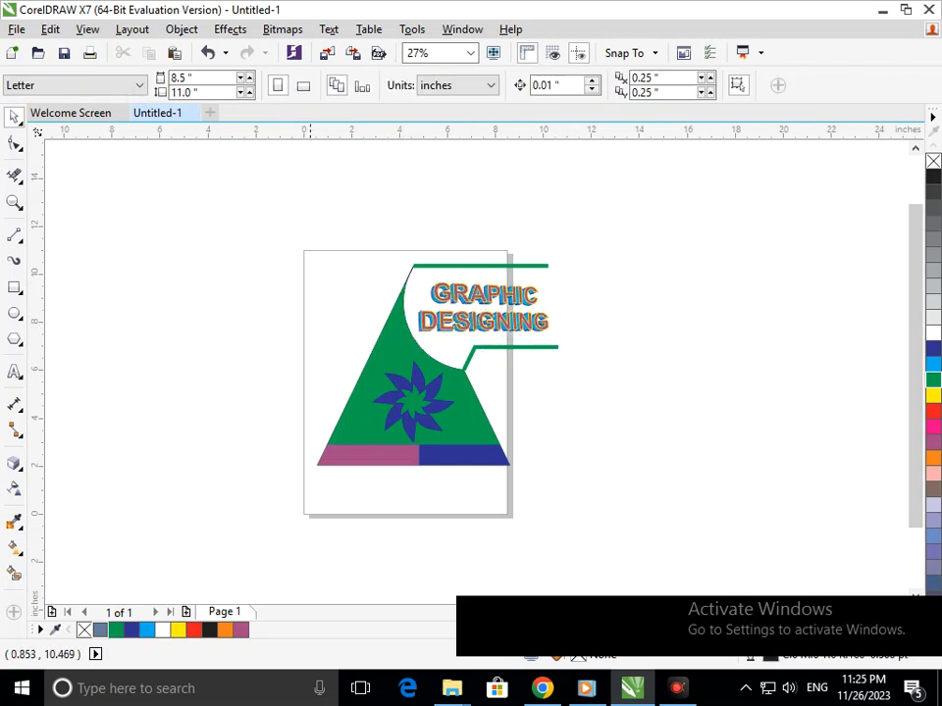
- Move the complete logo off the page onto the empty area to its upper left and view it enlarged
{"action": "scroll", "coordinate": [540, 383], "scroll_direction": "up", "scroll_amount": 1}
{"action": "scroll", "coordinate": [574, 417], "scroll_direction": "down", "scroll_amount": 3}
{"action": "left_click_drag", "start_coordinate": [409, 295], "coordinate": [598, 447]}
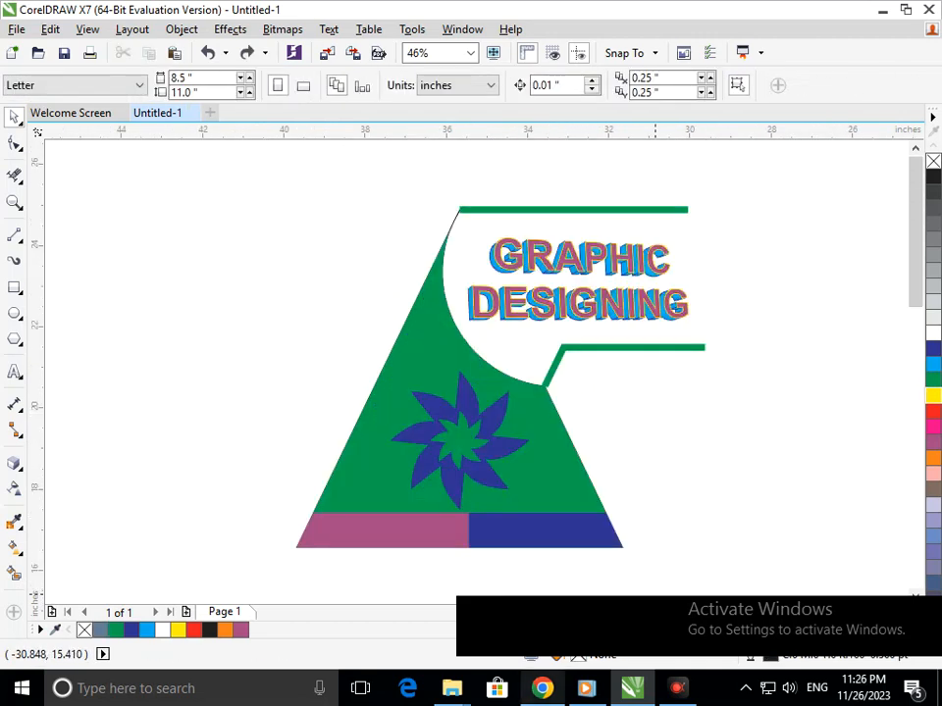